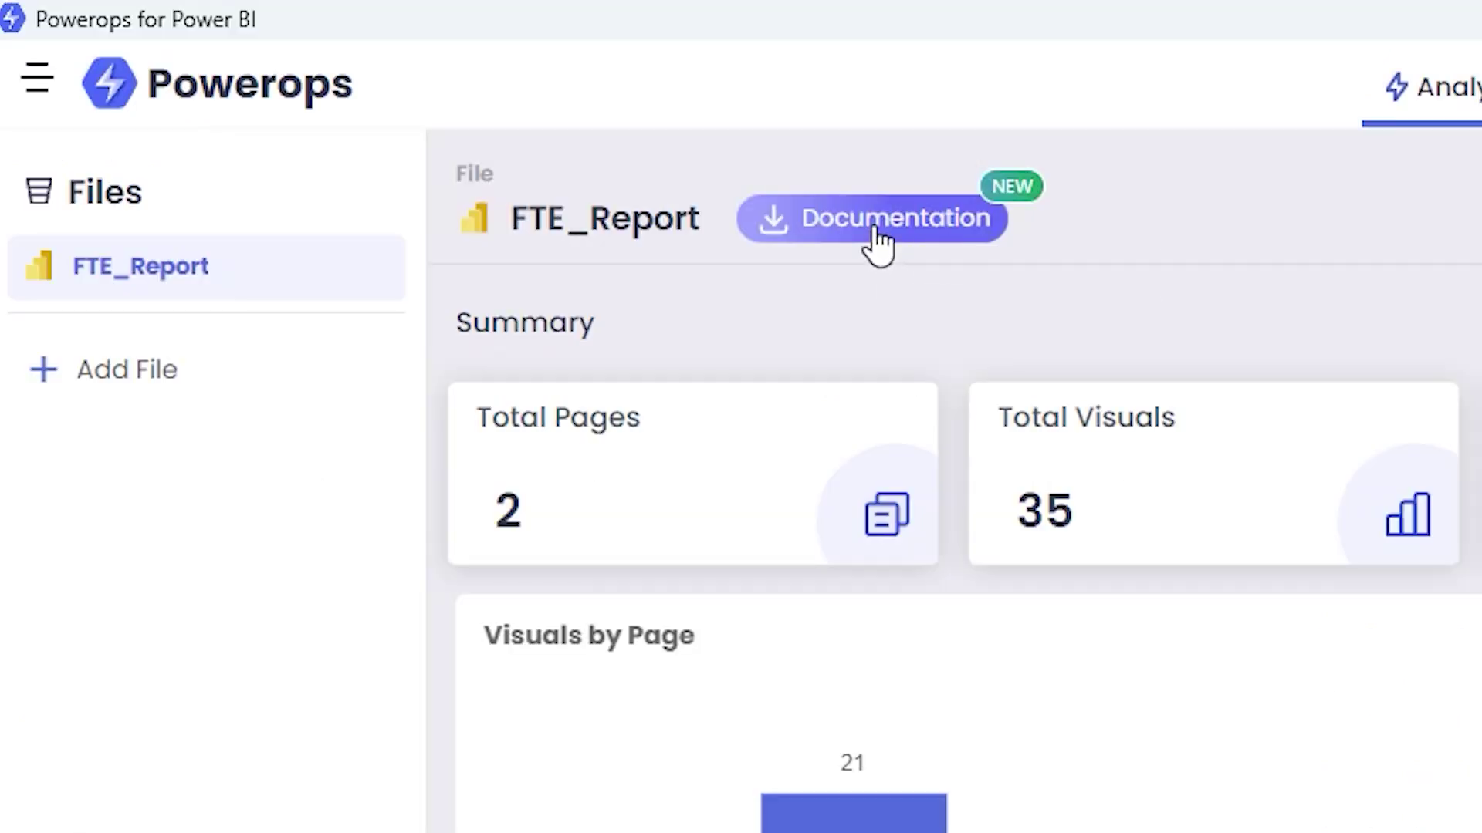
Open the FTE_Report documentation and review its table of contents, data sources, measures, custom visuals, sync slicer and navigator sections.
click(872, 224)
scroll(741, 417, down, 3)
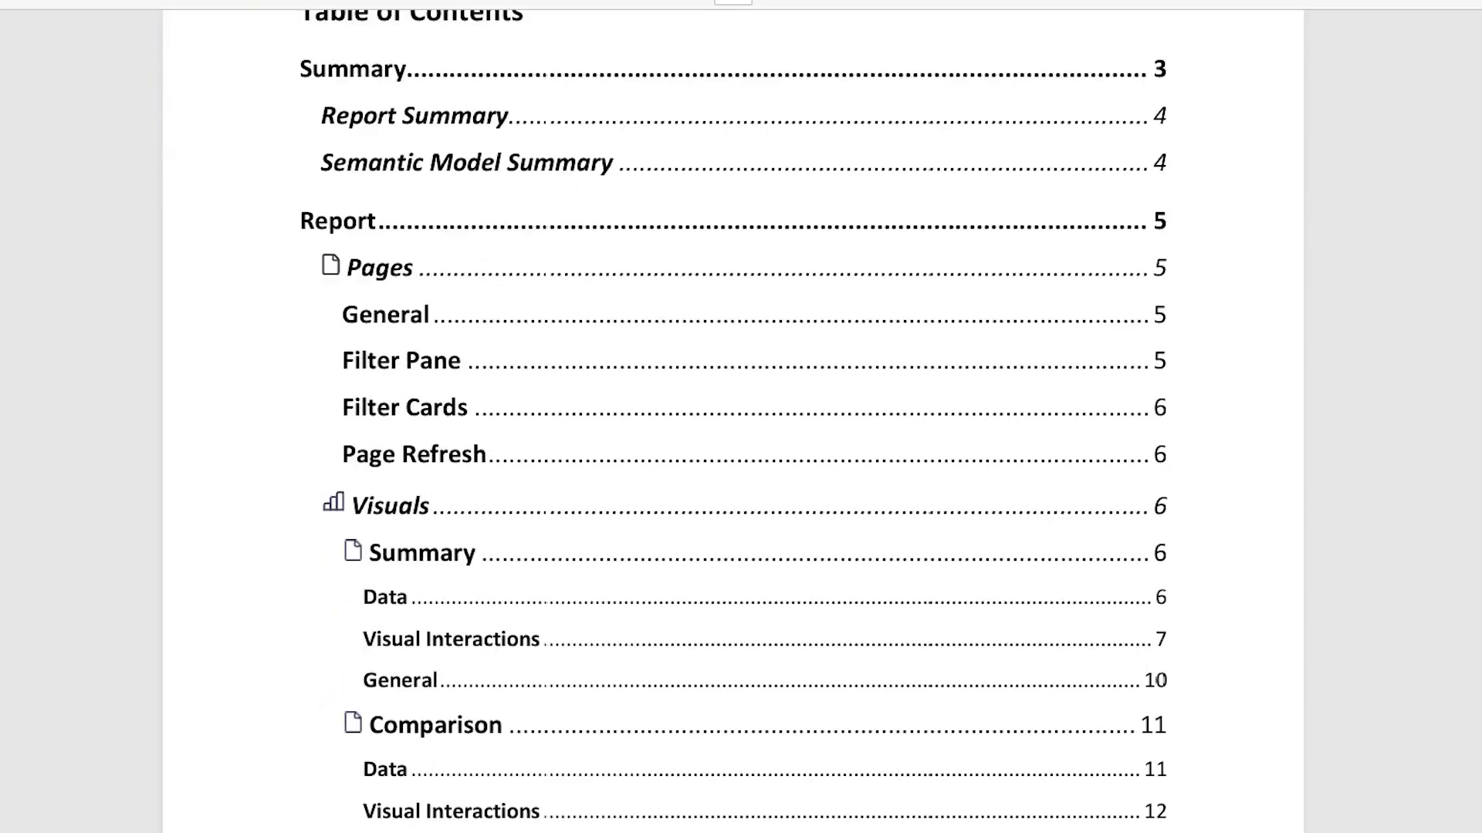
scroll(732, 421, down, 20)
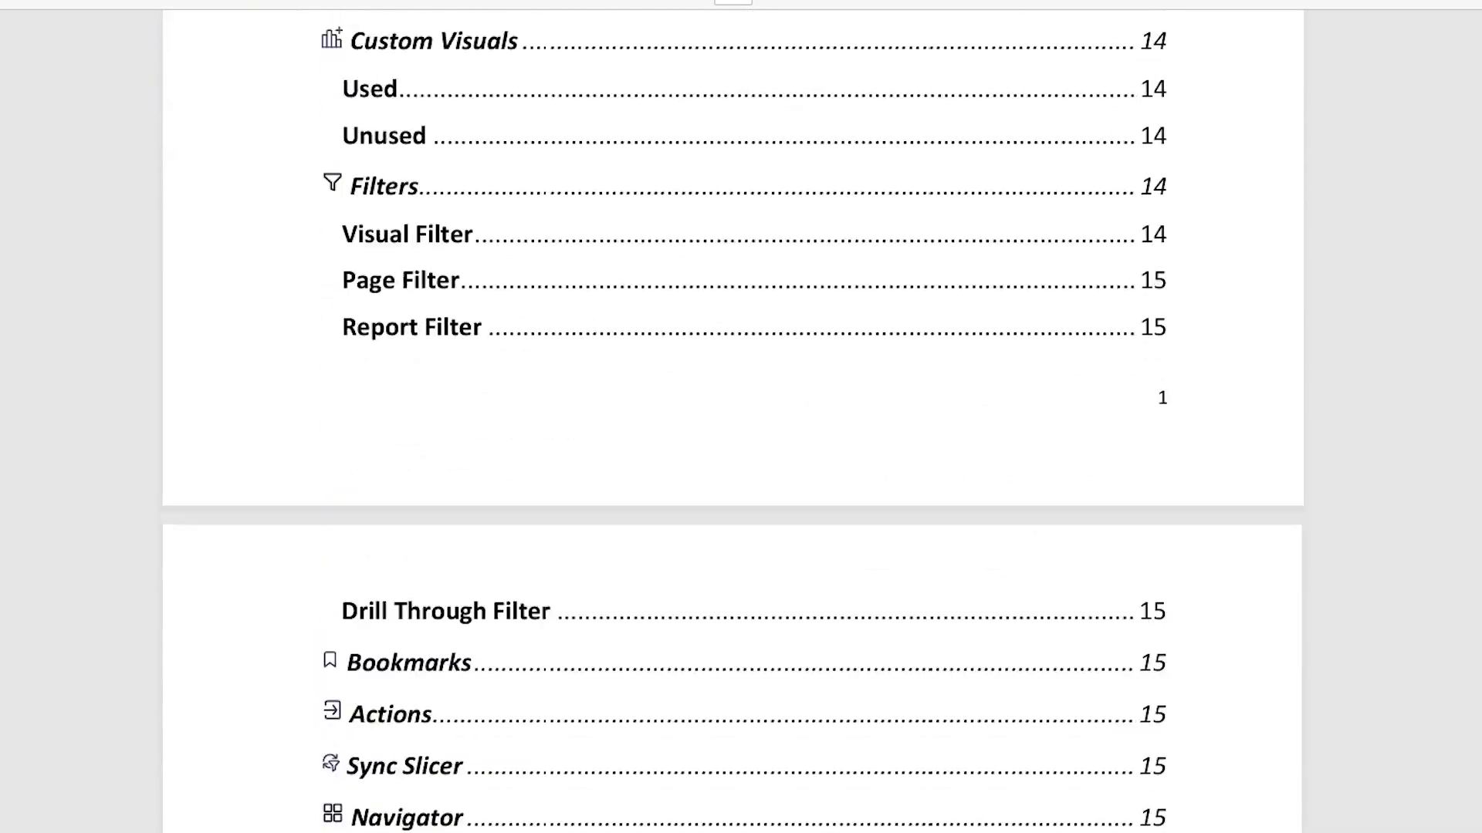
scroll(732, 421, down, 10)
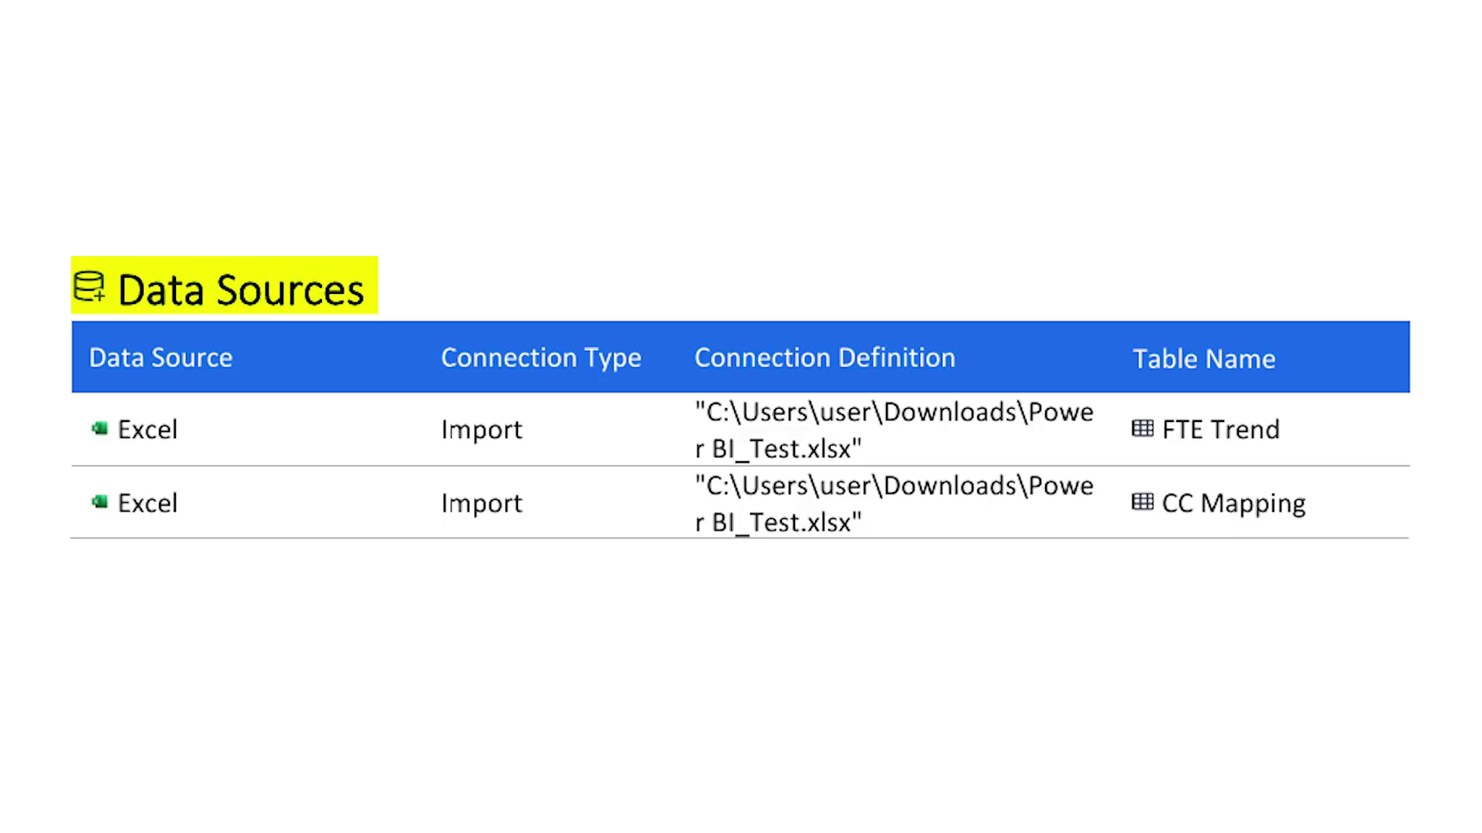
scroll(732, 421, down, 5)
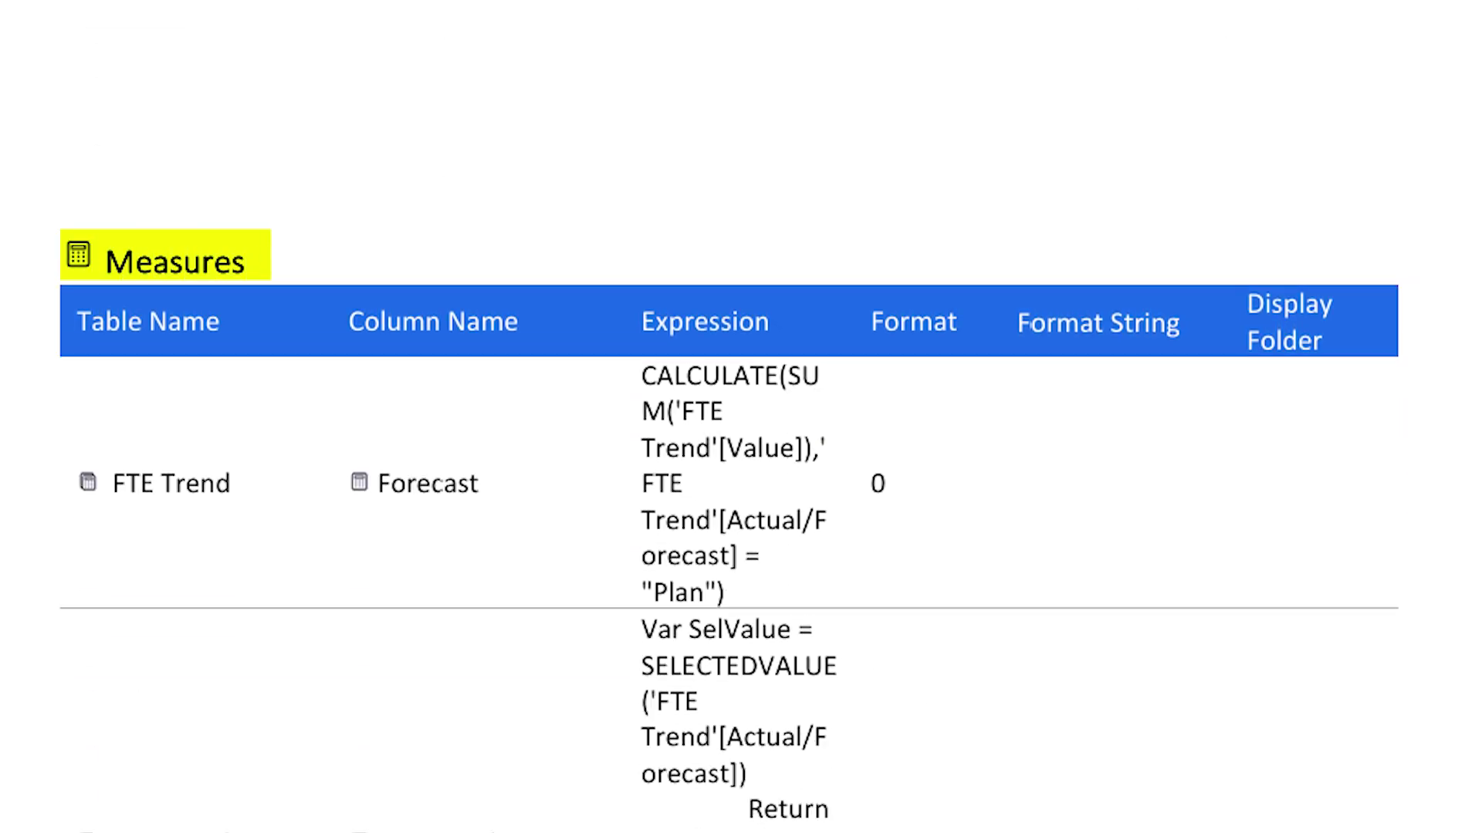
scroll(731, 422, down, 10)
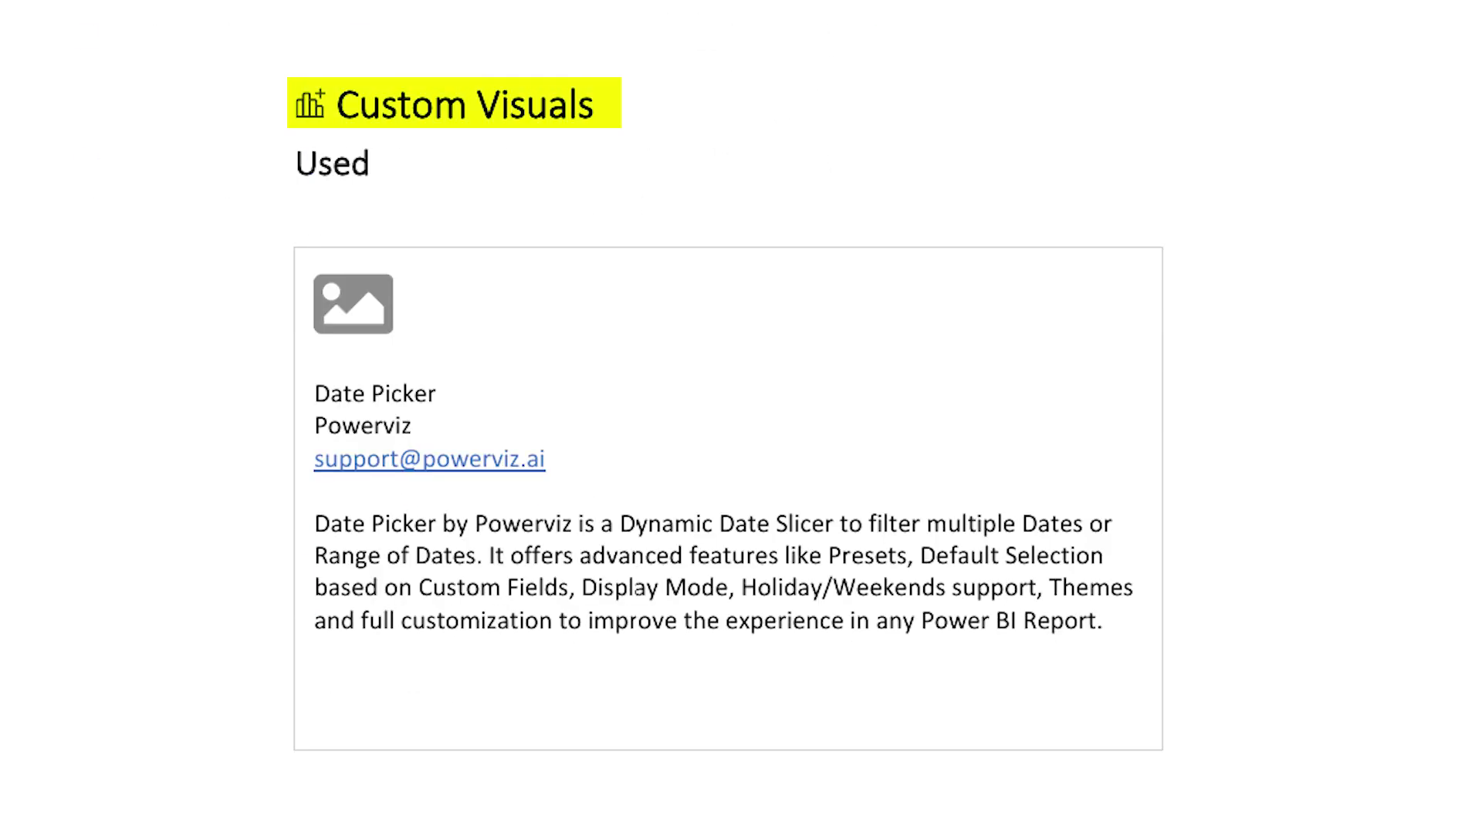
scroll(731, 422, down, 10)
scroll(732, 421, down, 10)
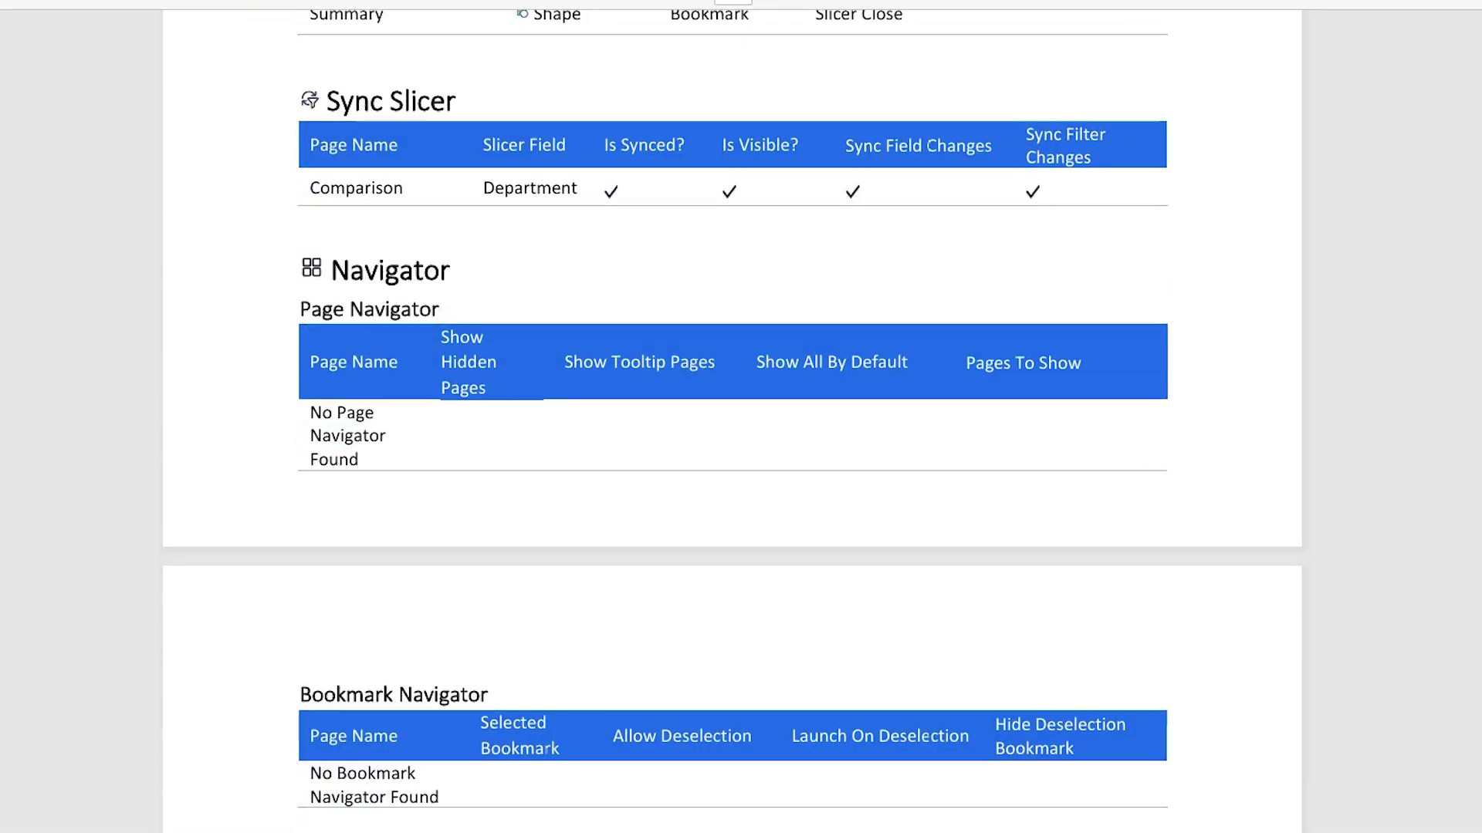
Examine the document's semantic model tables, columns, hierarchies, parameters, perspectives, graphical model and calculated columns.
scroll(731, 422, down, 8)
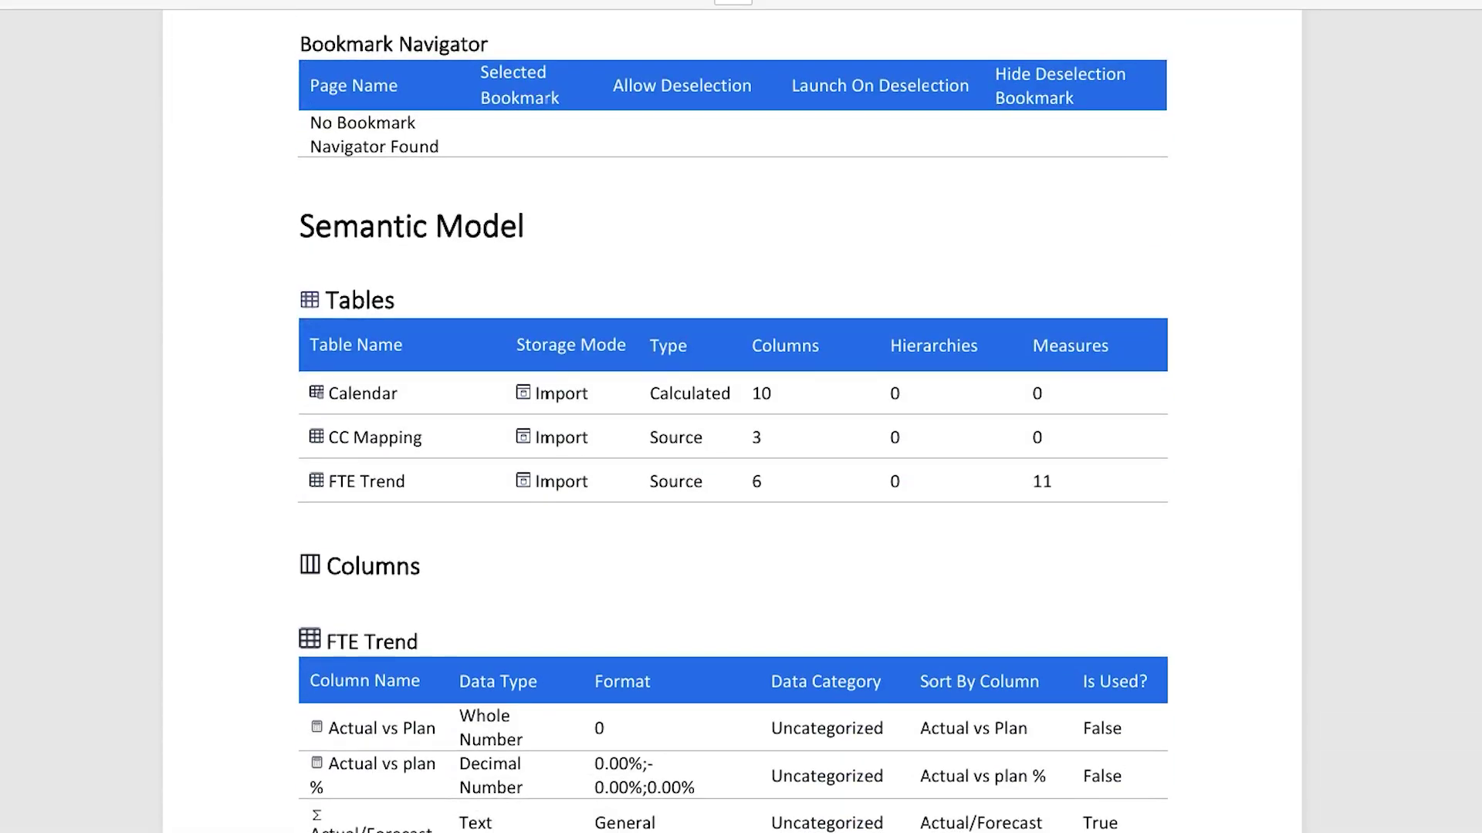
scroll(732, 421, down, 10)
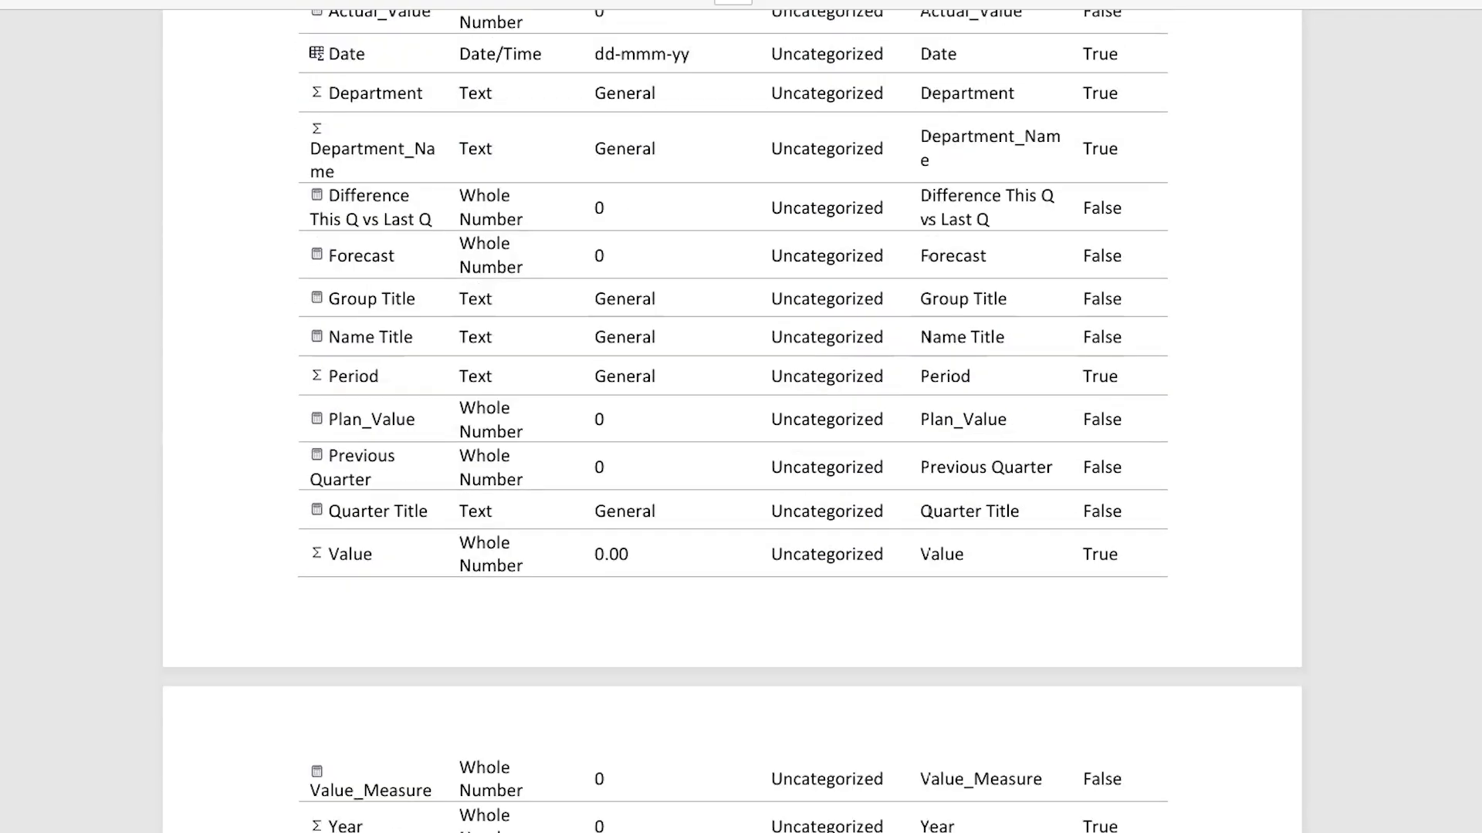
scroll(731, 421, down, 12)
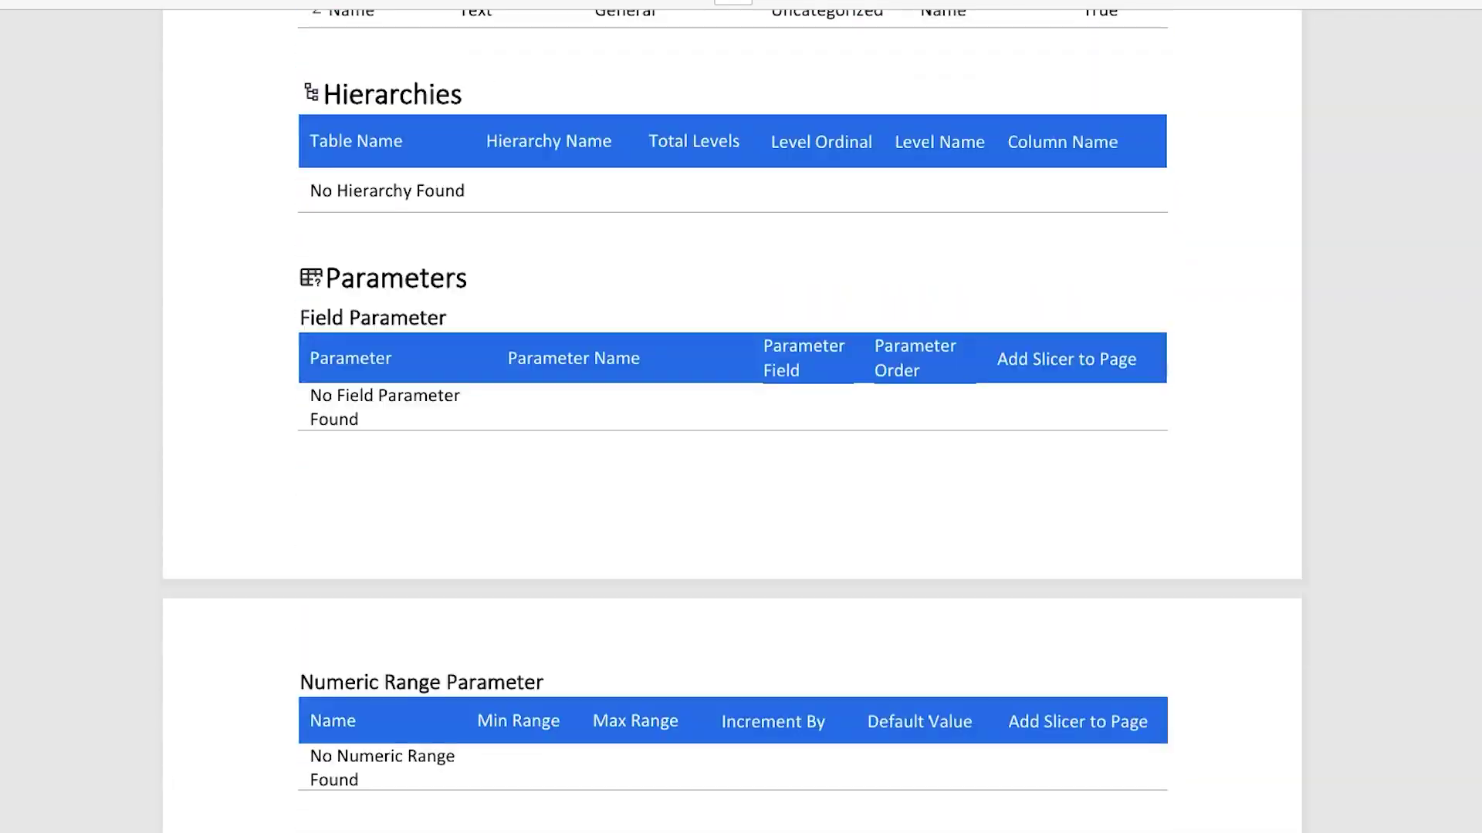
scroll(731, 421, down, 12)
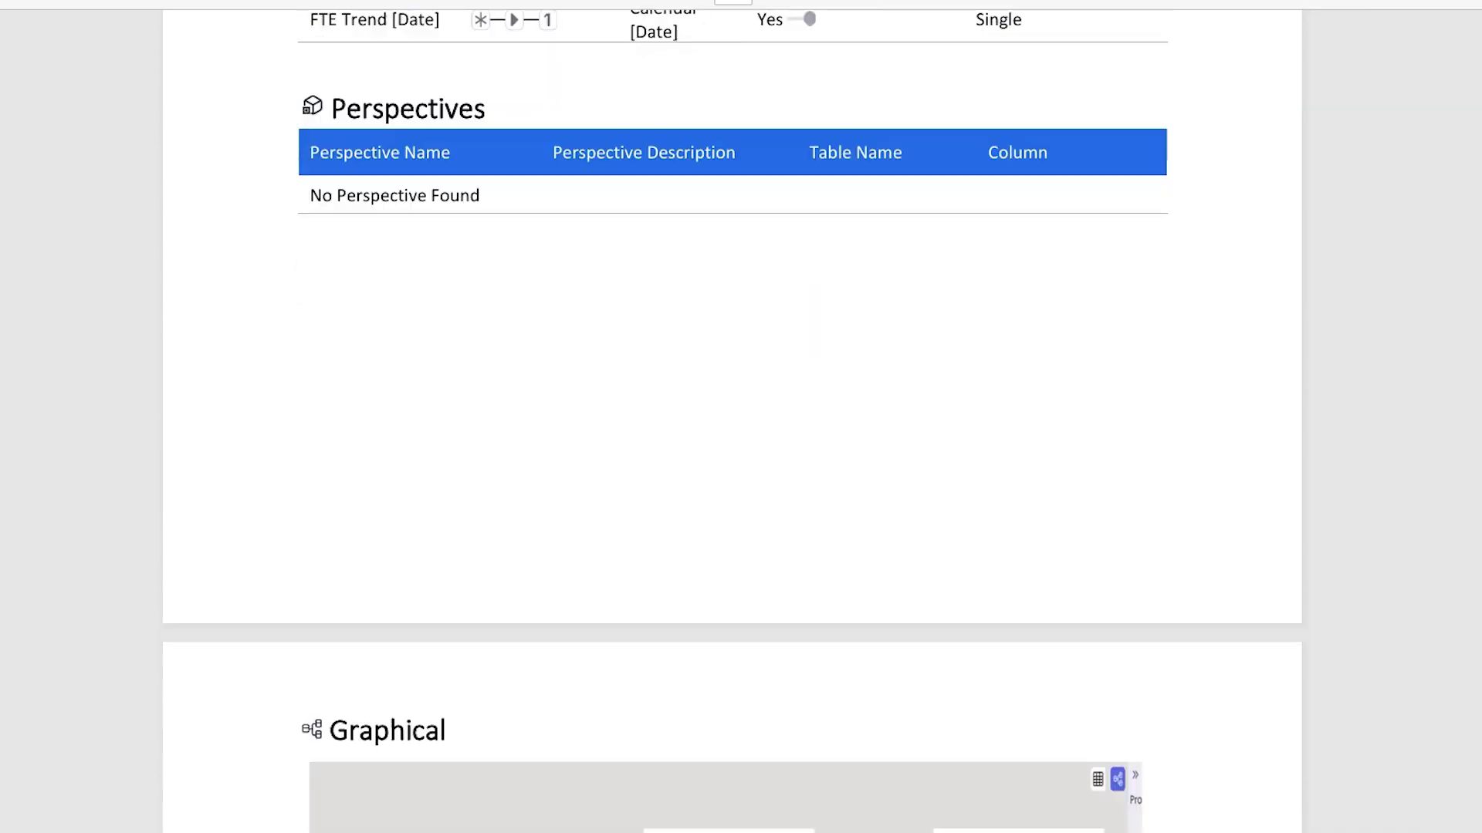
scroll(732, 421, down, 12)
scroll(731, 421, down, 12)
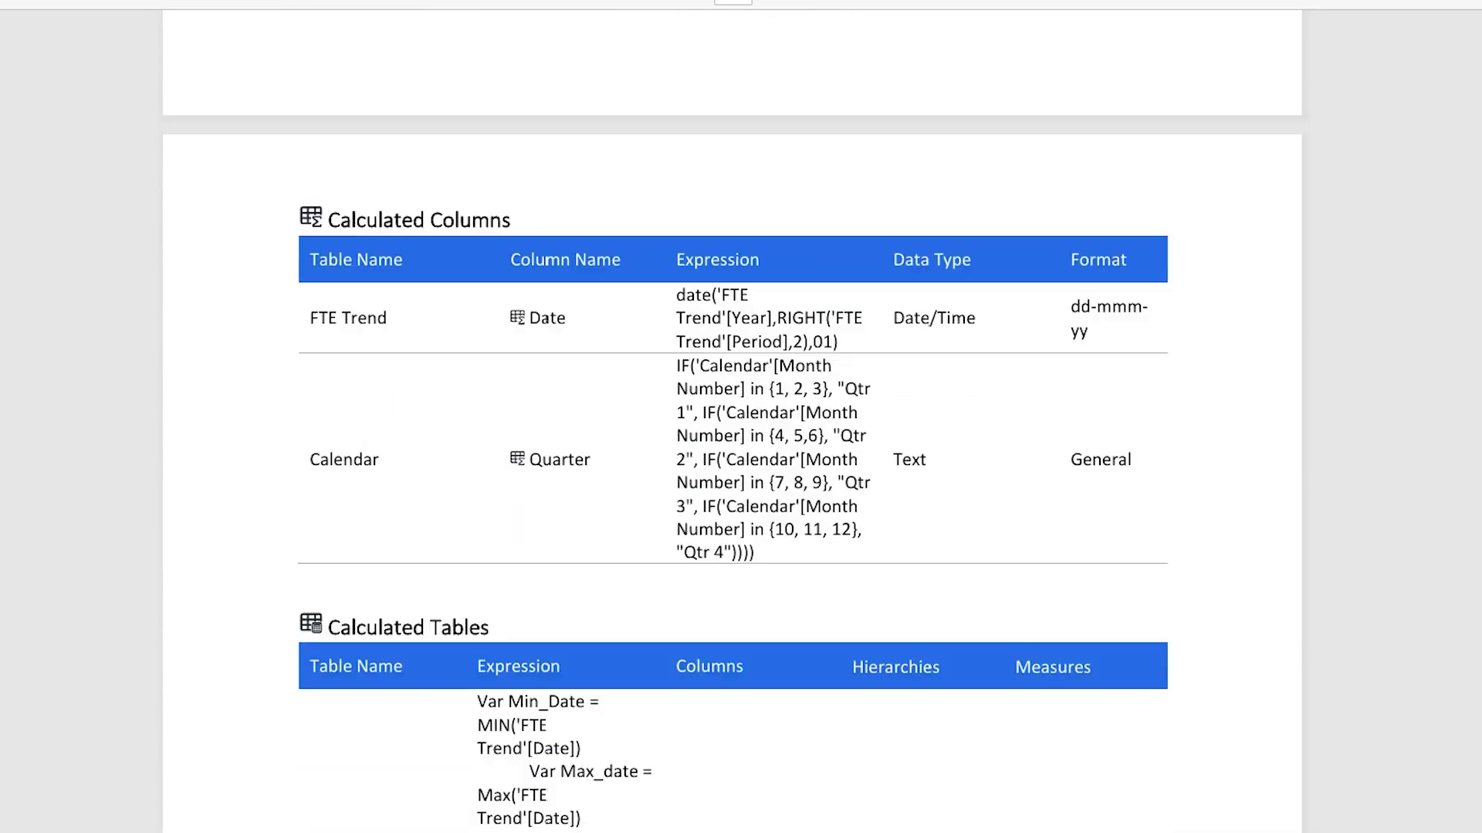
scroll(732, 421, down, 12)
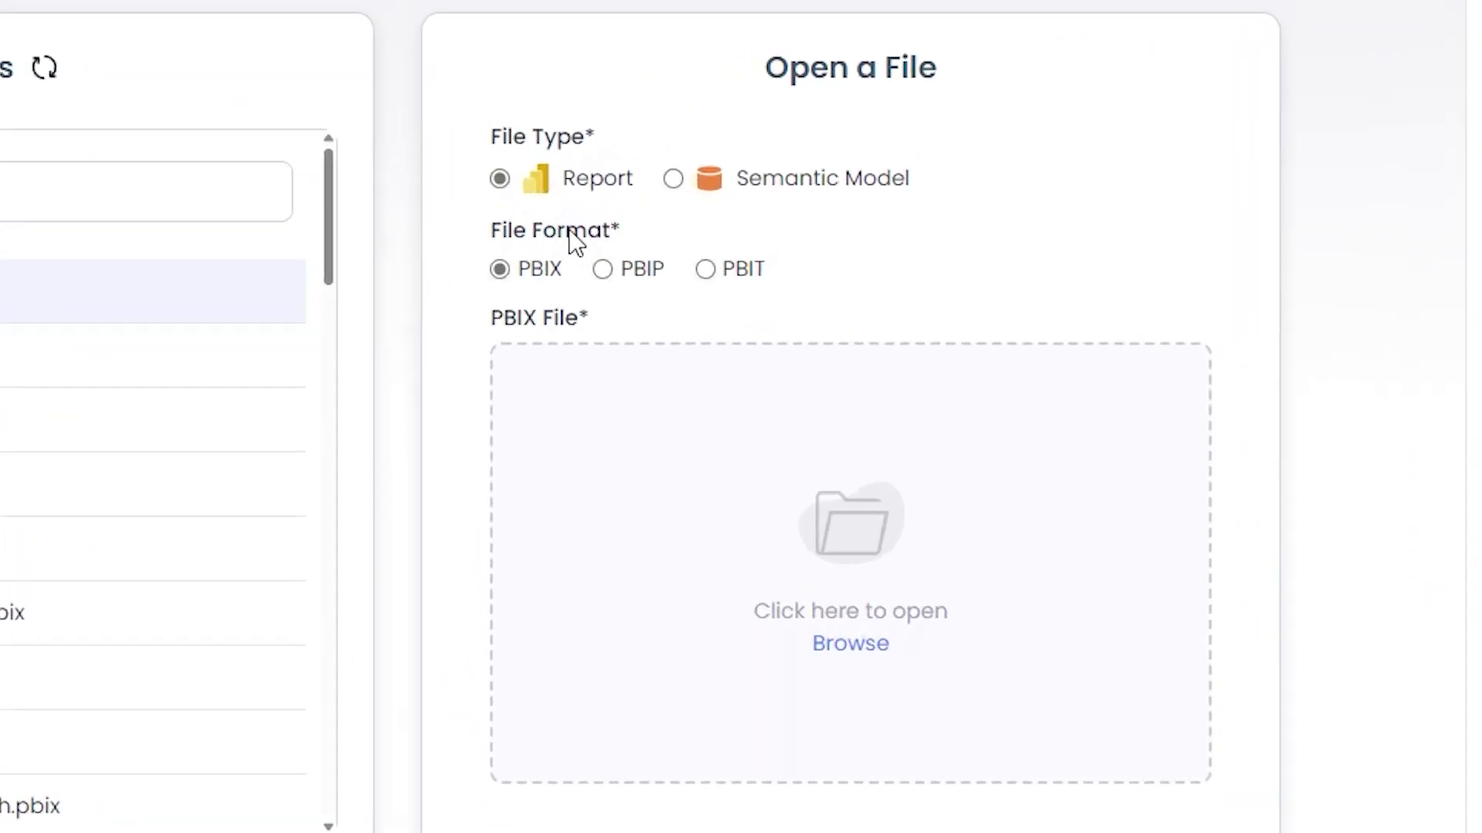
Browse for the FTE_Report.pbix report file and add it for analysis.
click(844, 648)
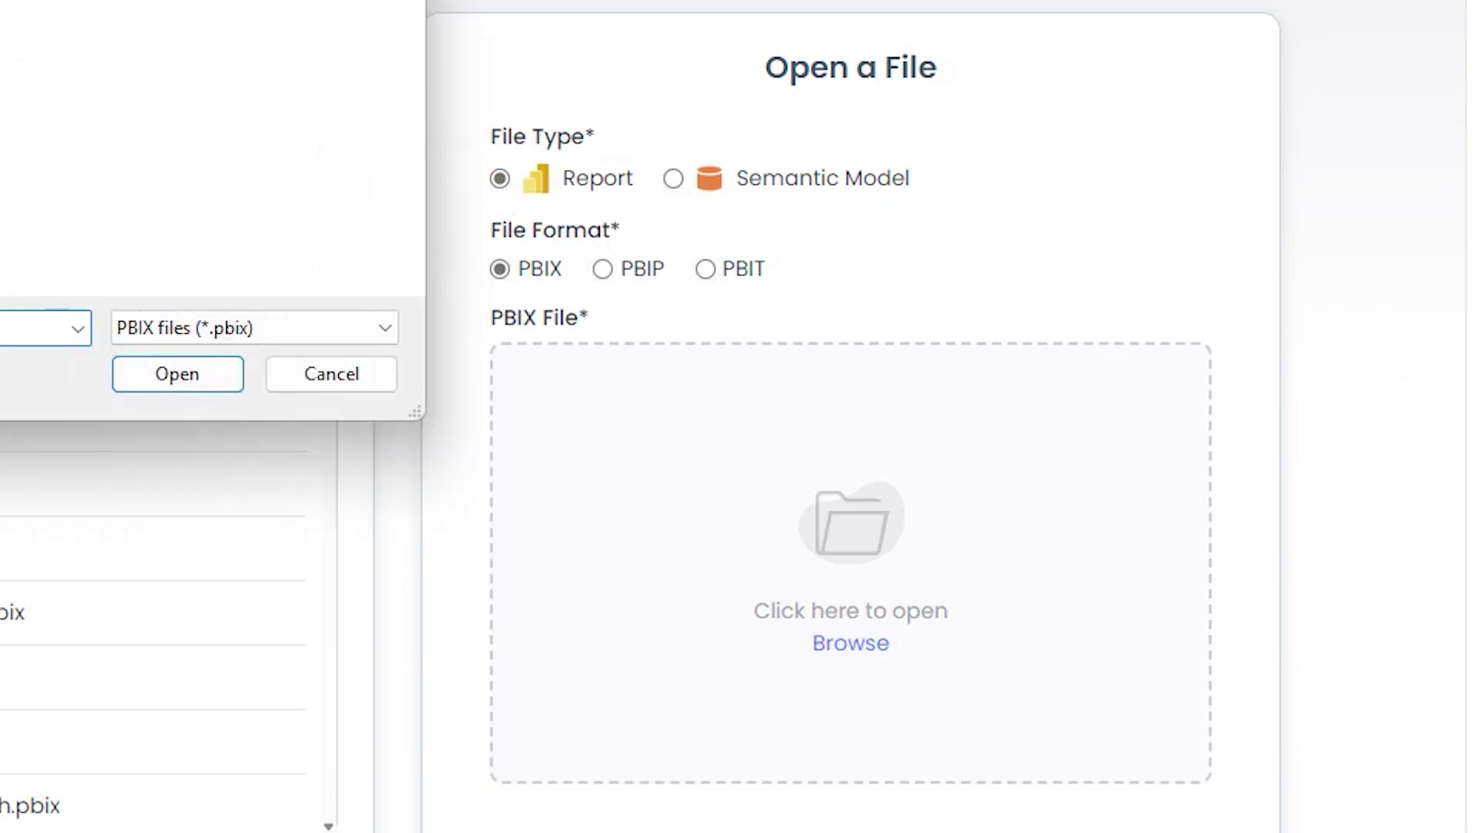
double_click(117, 142)
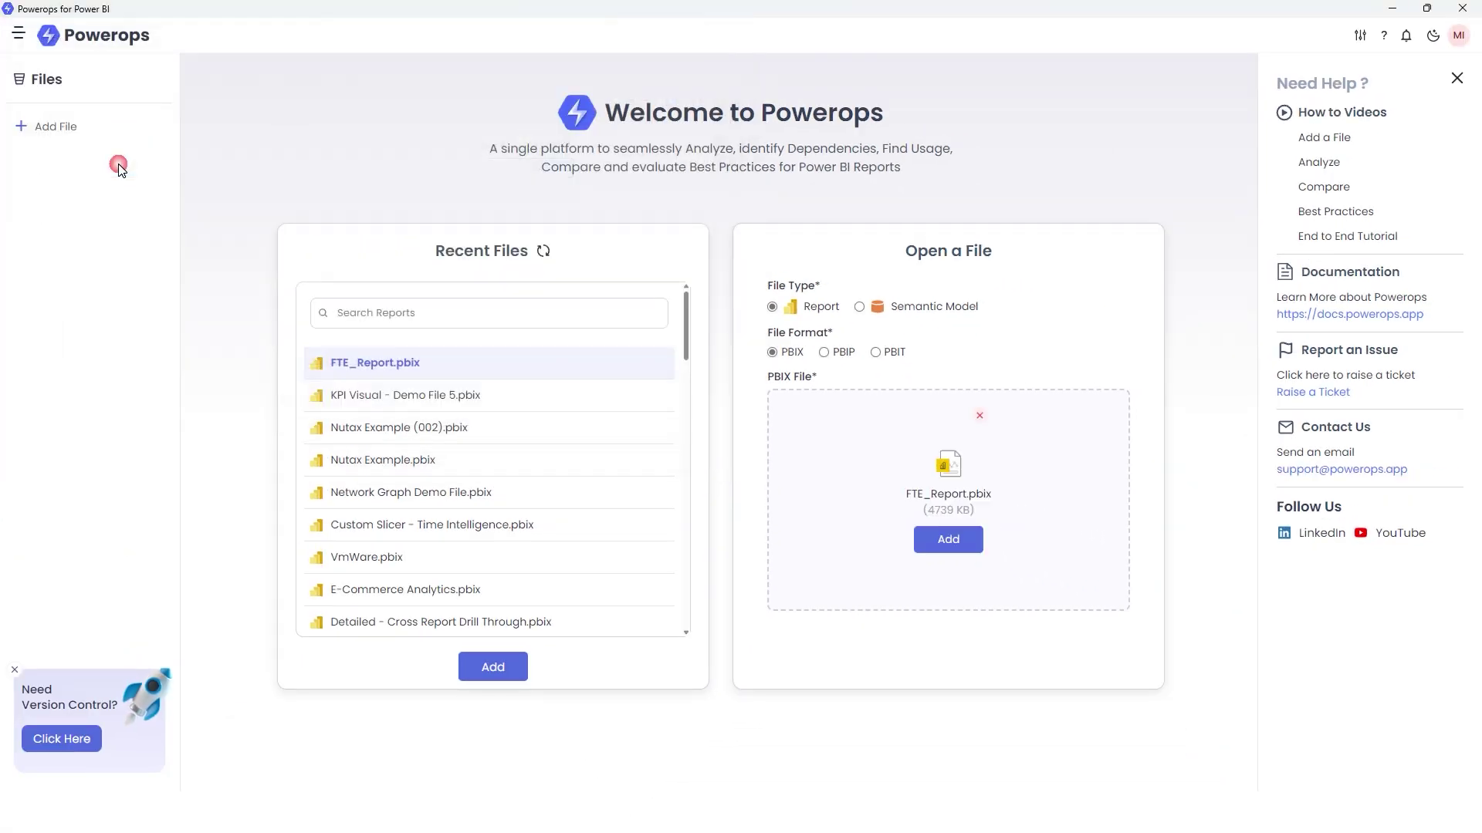
click(948, 539)
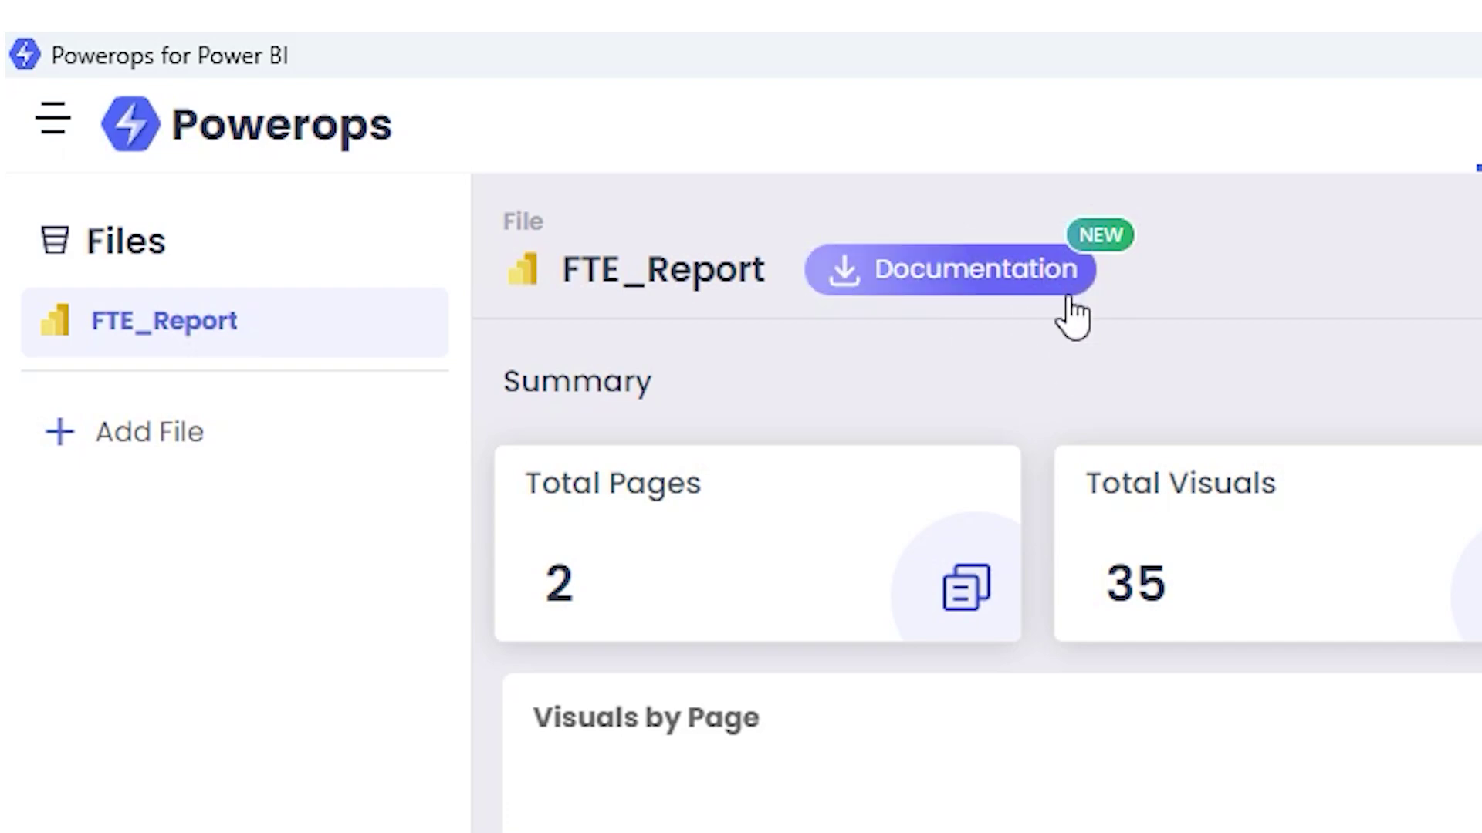
Start documentation generation for FTE_Report, keeping the Report and Semantic Model summaries selected and excluding Refresh Policy.
click(938, 276)
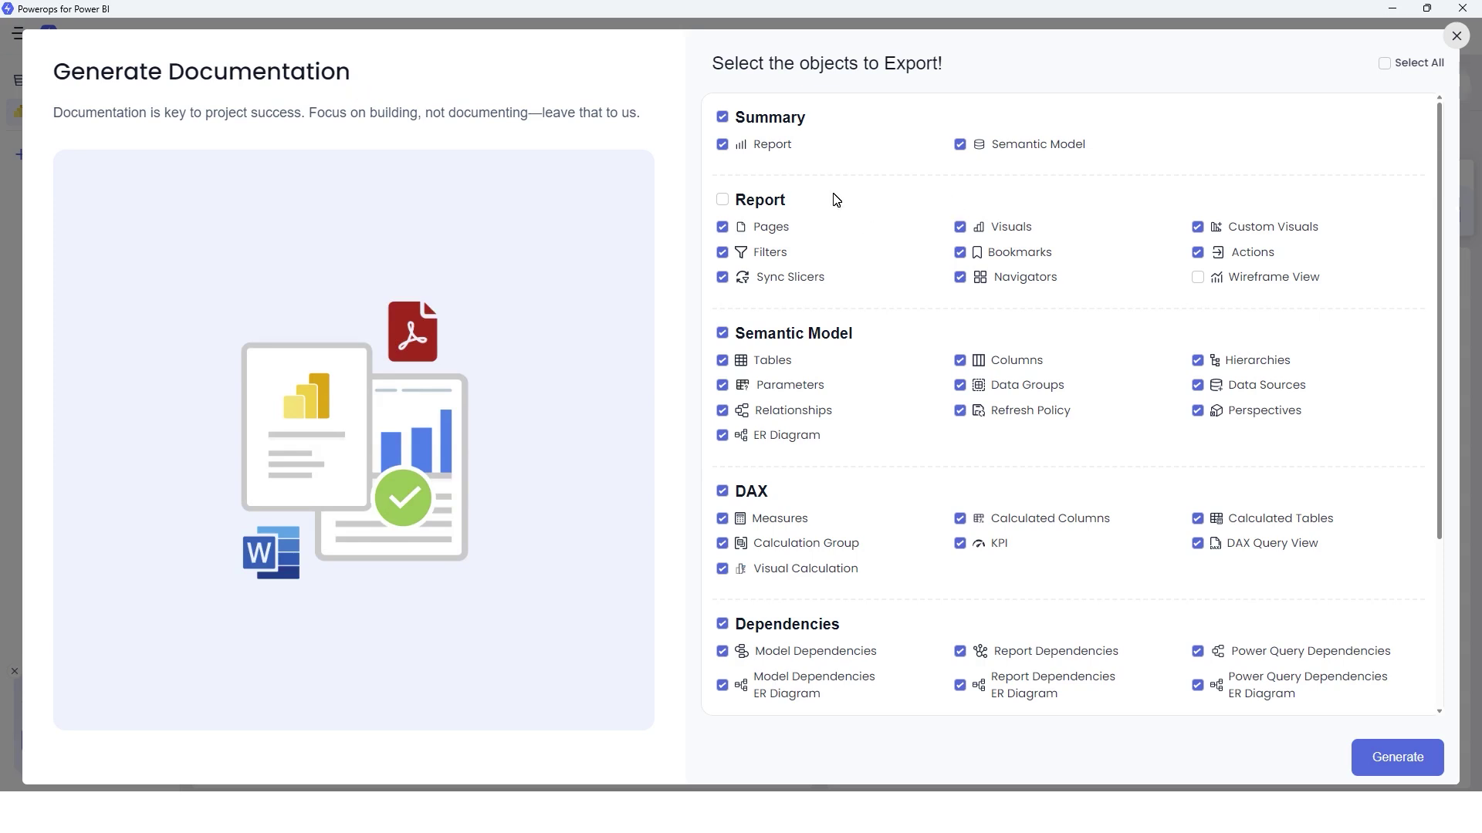
click(723, 118)
click(723, 145)
click(960, 146)
click(961, 411)
Check the remaining DAX, Dependencies, M Queries, Roles and Information export options, and generate the documentation.
scroll(817, 324, down, 3)
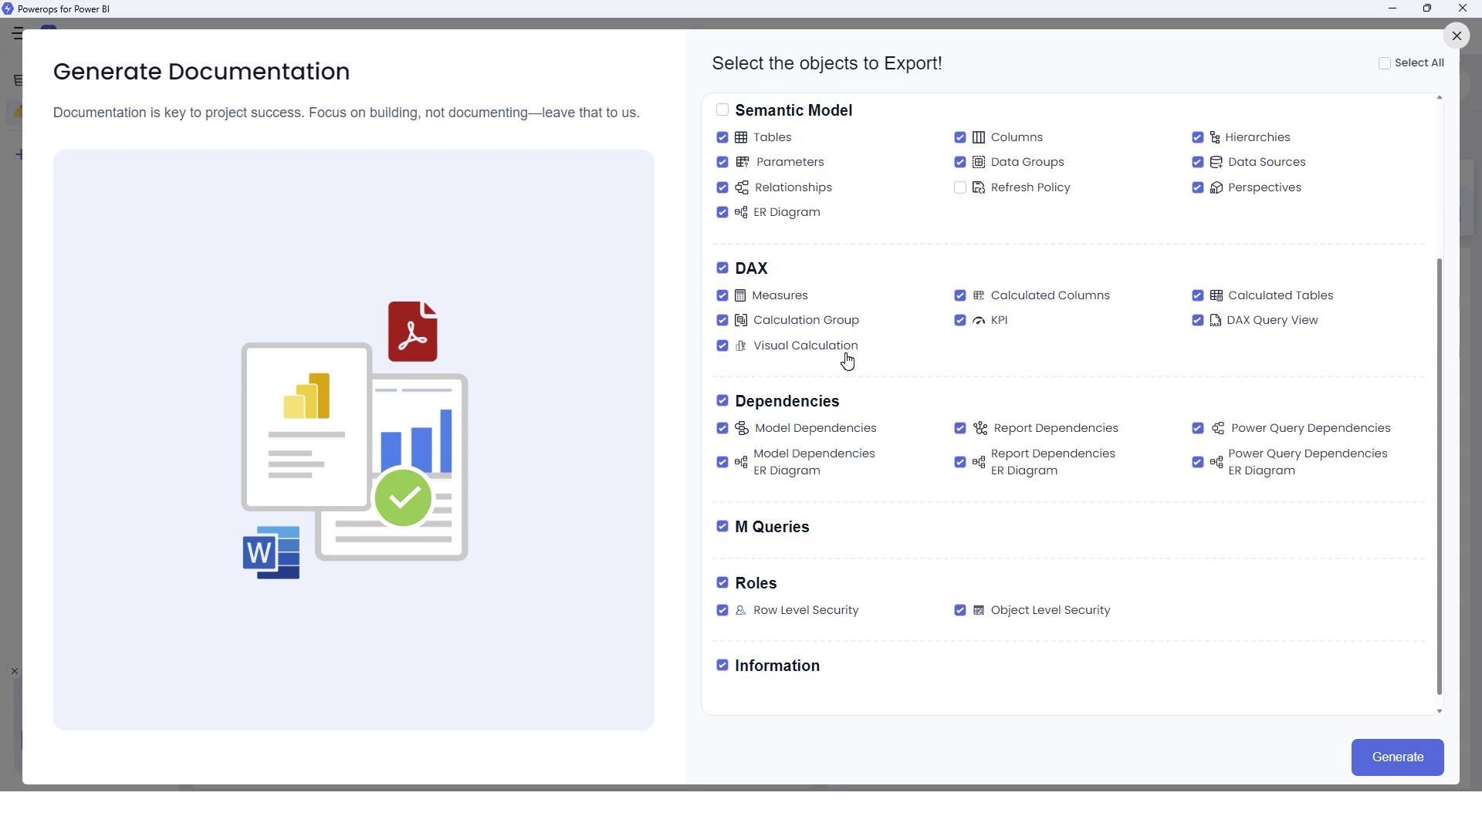
scroll(846, 360, down, 1)
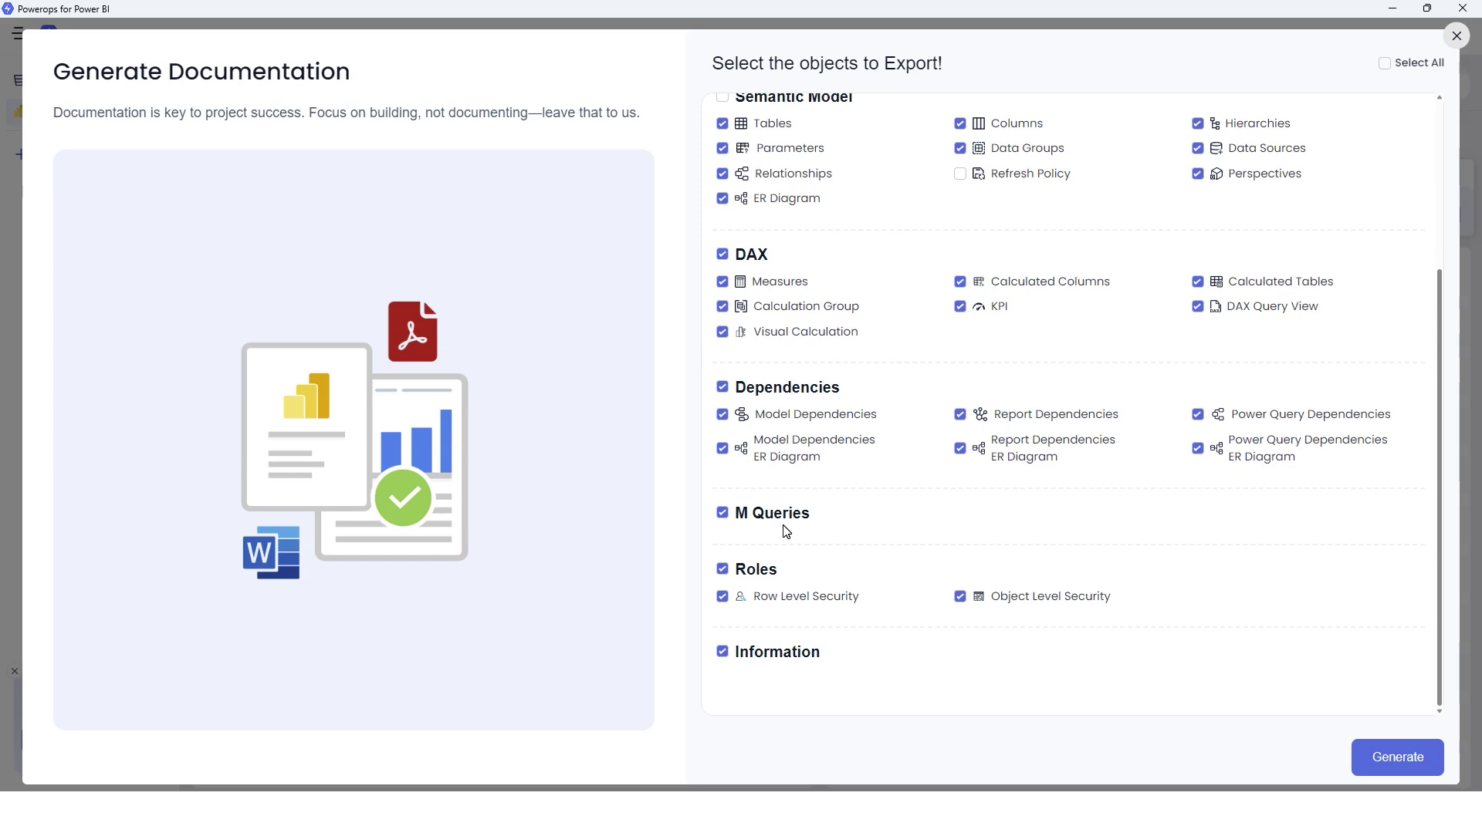
click(902, 591)
click(1398, 759)
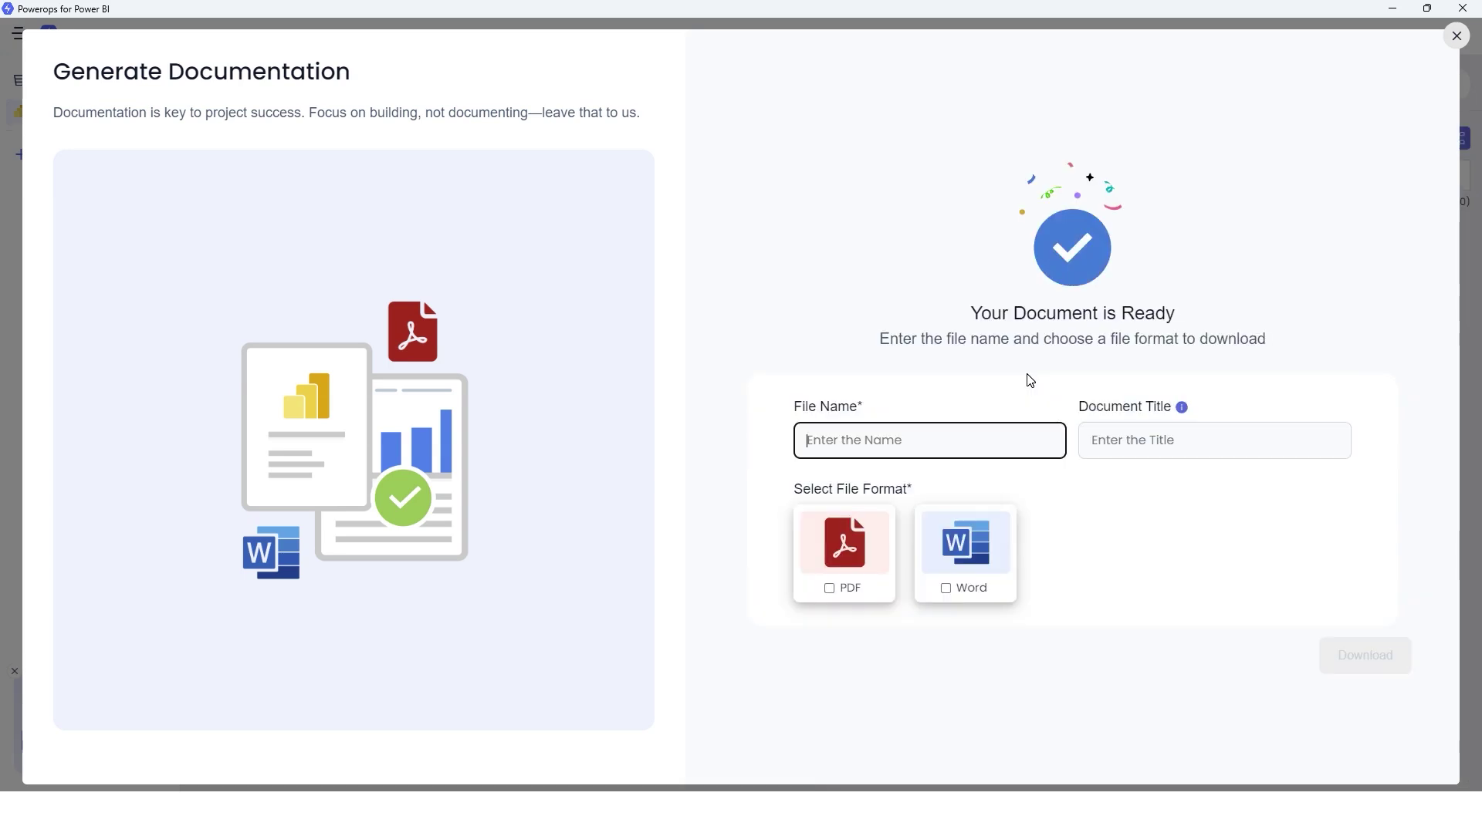
Name the file "FTE Report", title it "Document - FTE Report", choose PDF format and download the document.
text(FTE Report)
click(1140, 446)
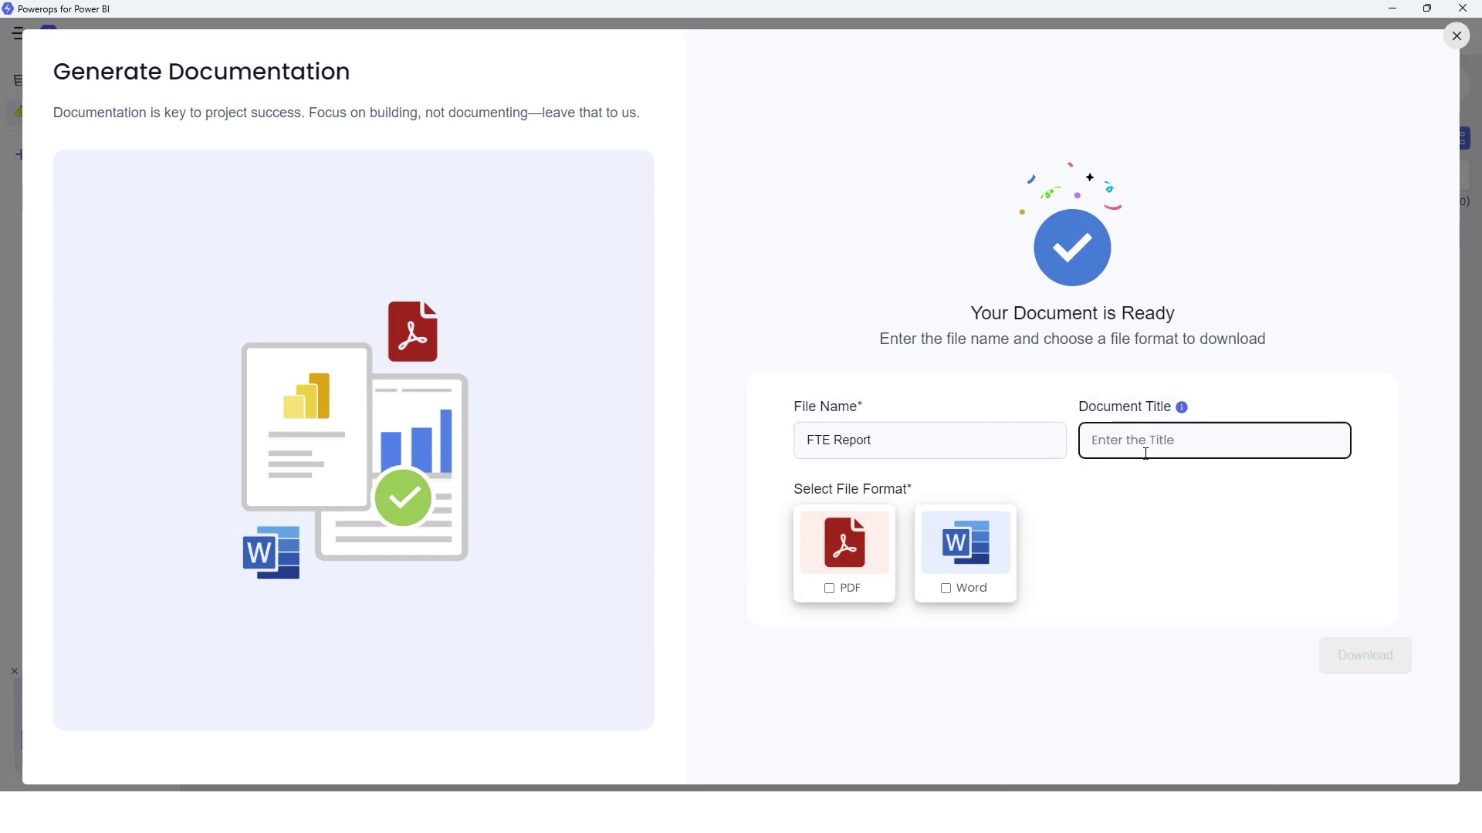
text(Document - FTE Report)
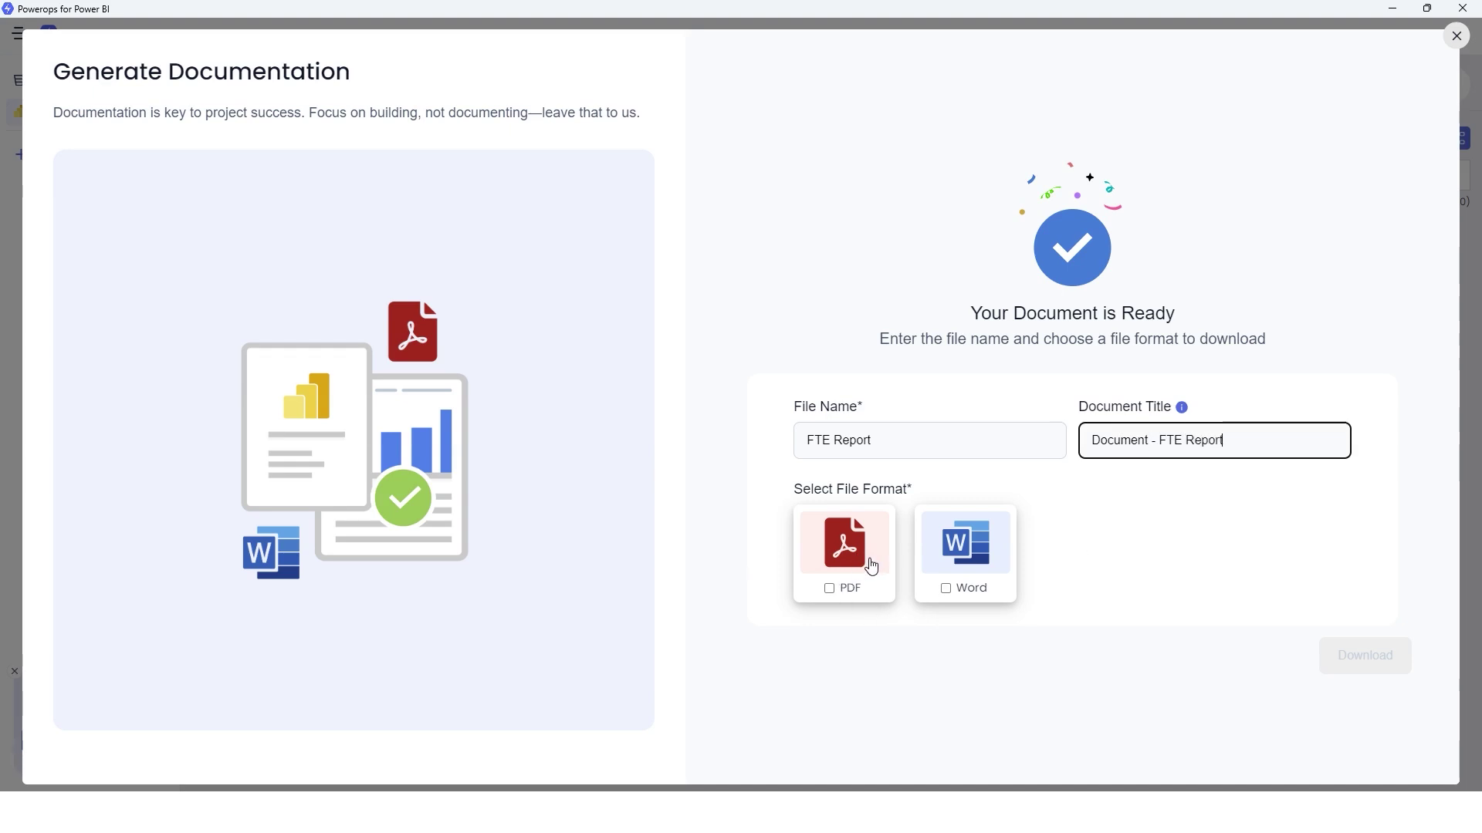
click(937, 650)
click(832, 589)
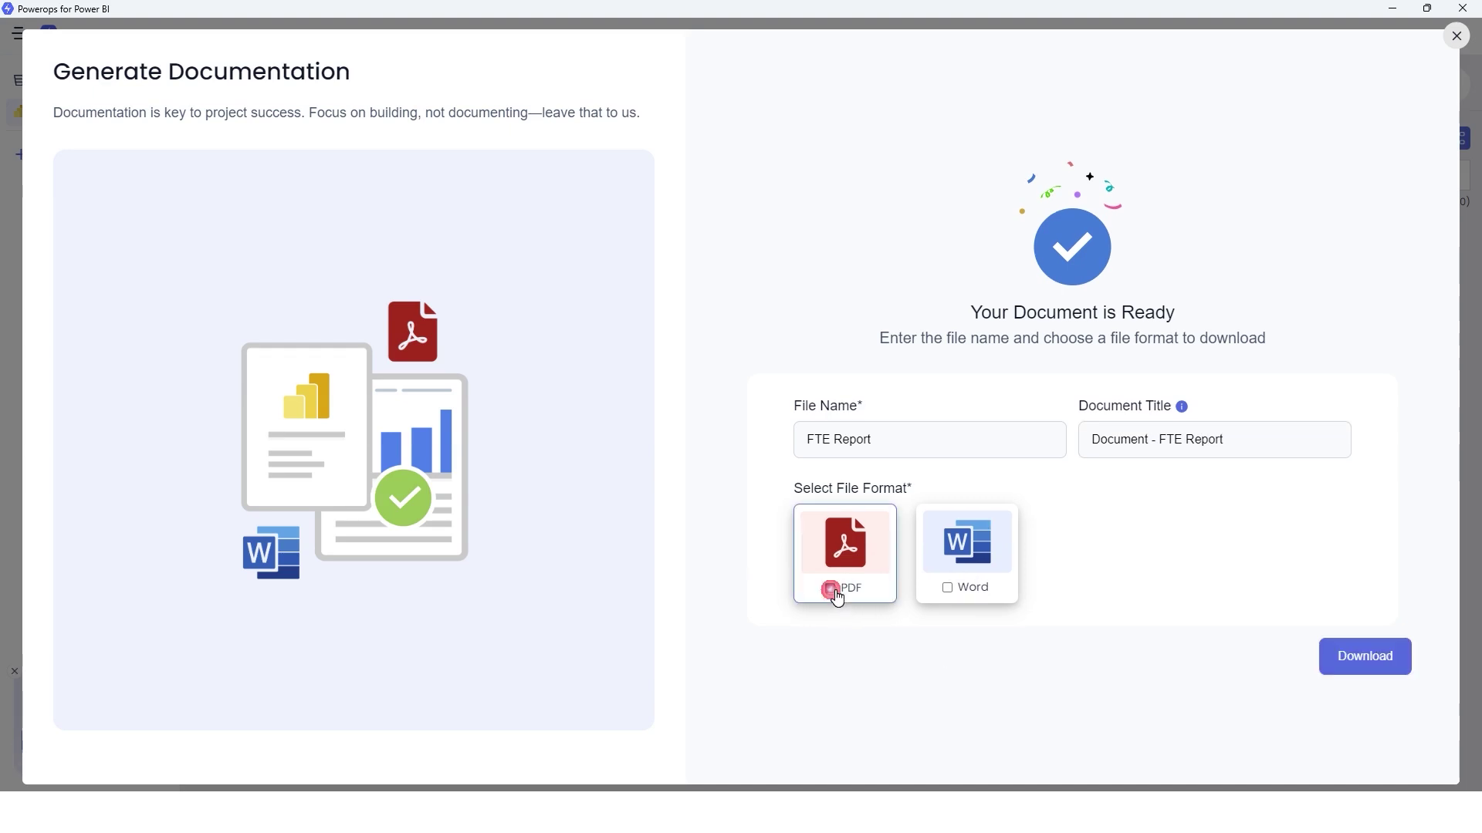
click(1366, 655)
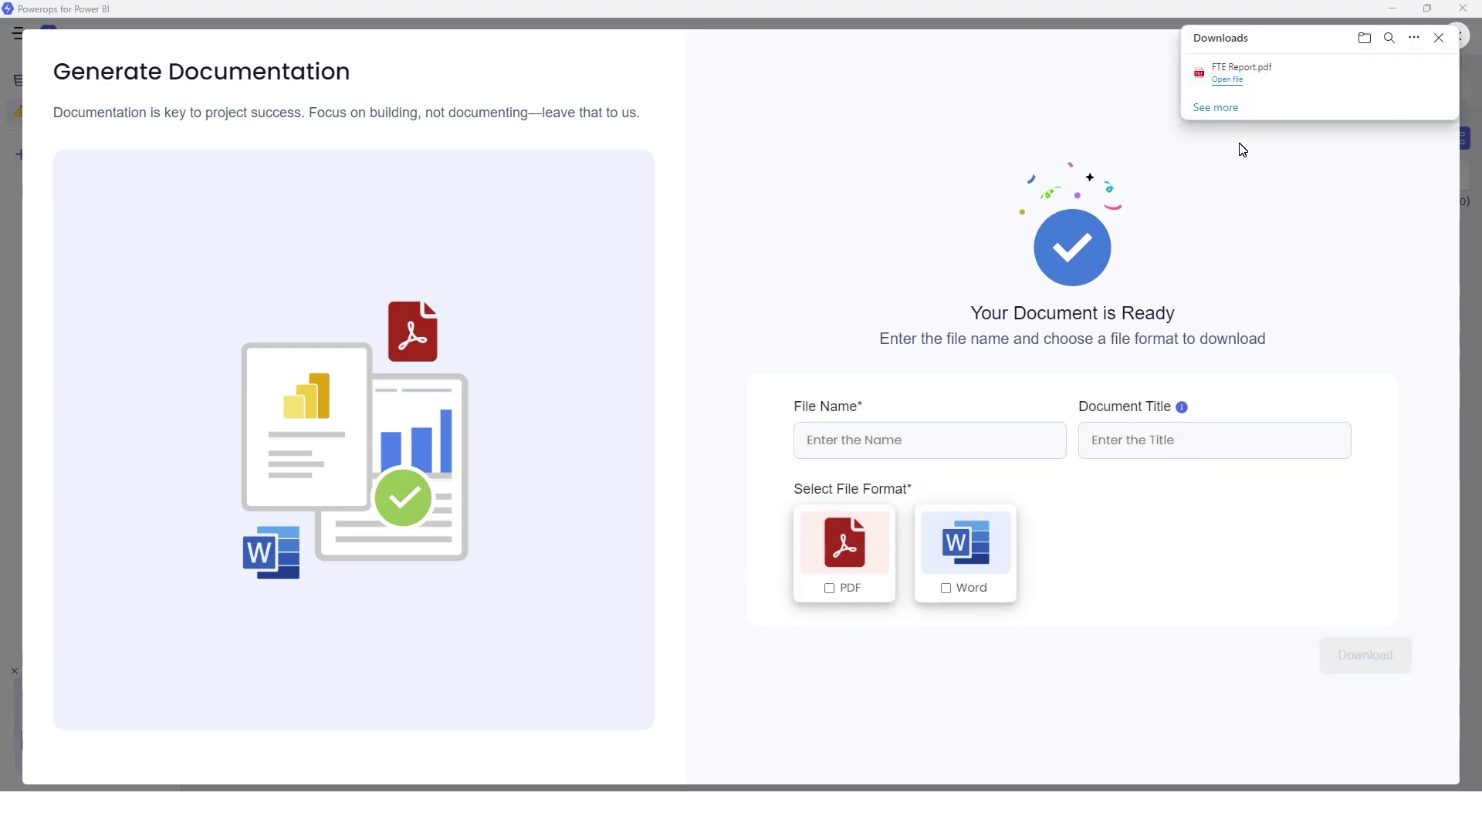
Open the downloaded FTE Report.pdf, follow the table of contents link to Visuals and return to the beginning.
click(1233, 73)
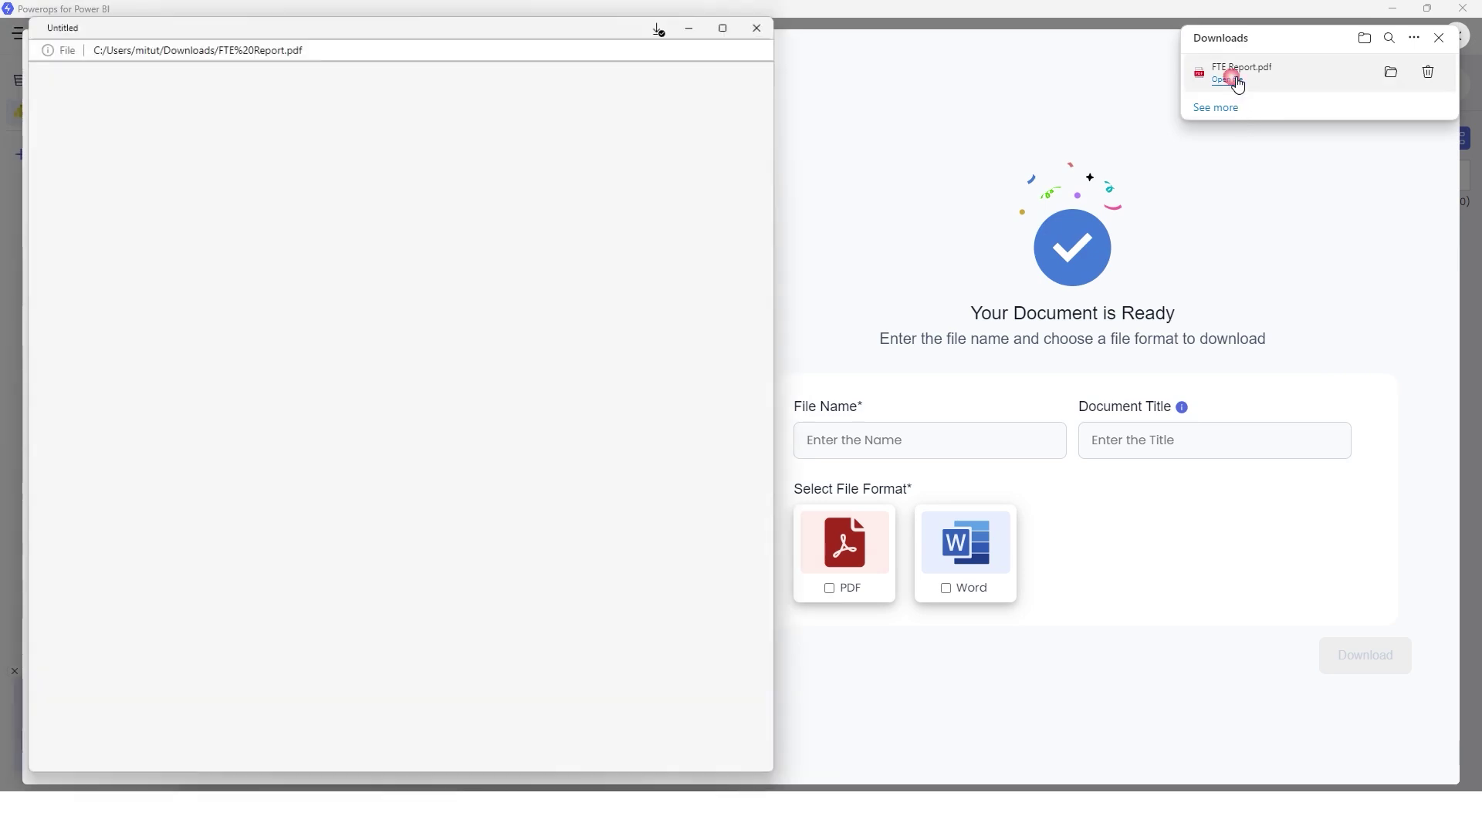
click(740, 12)
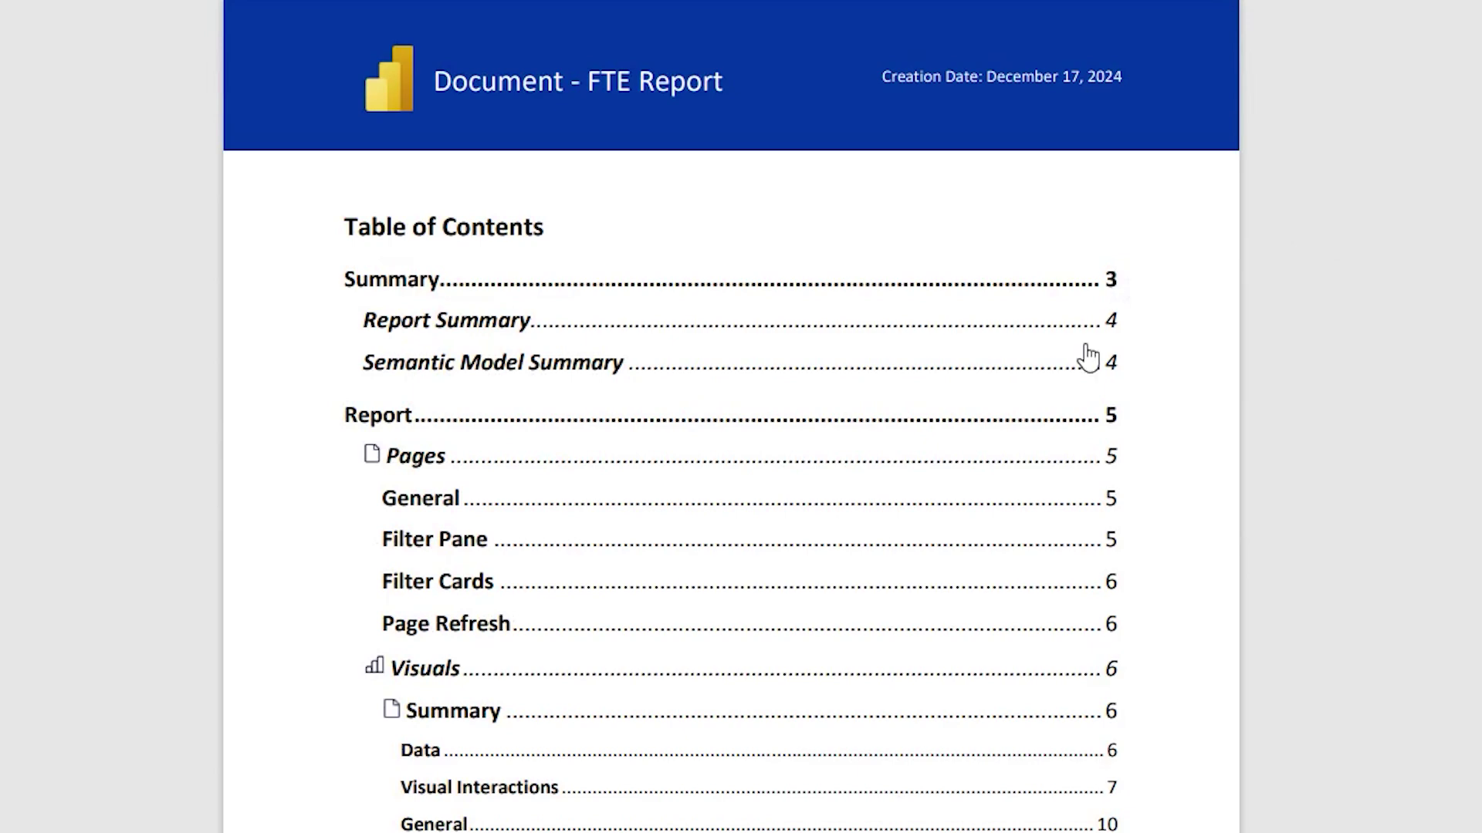
click(440, 669)
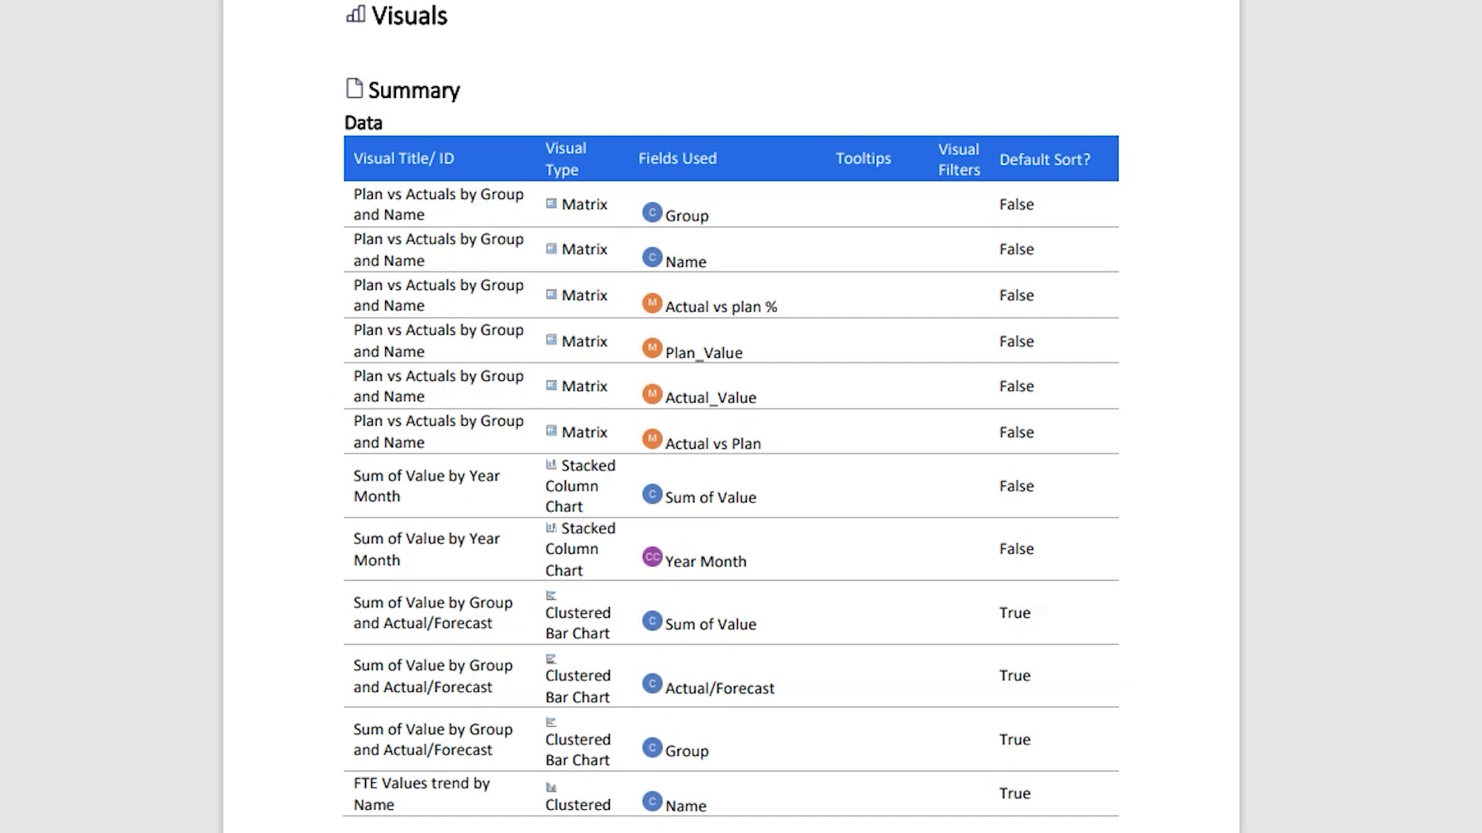
key(ctrl+Home)
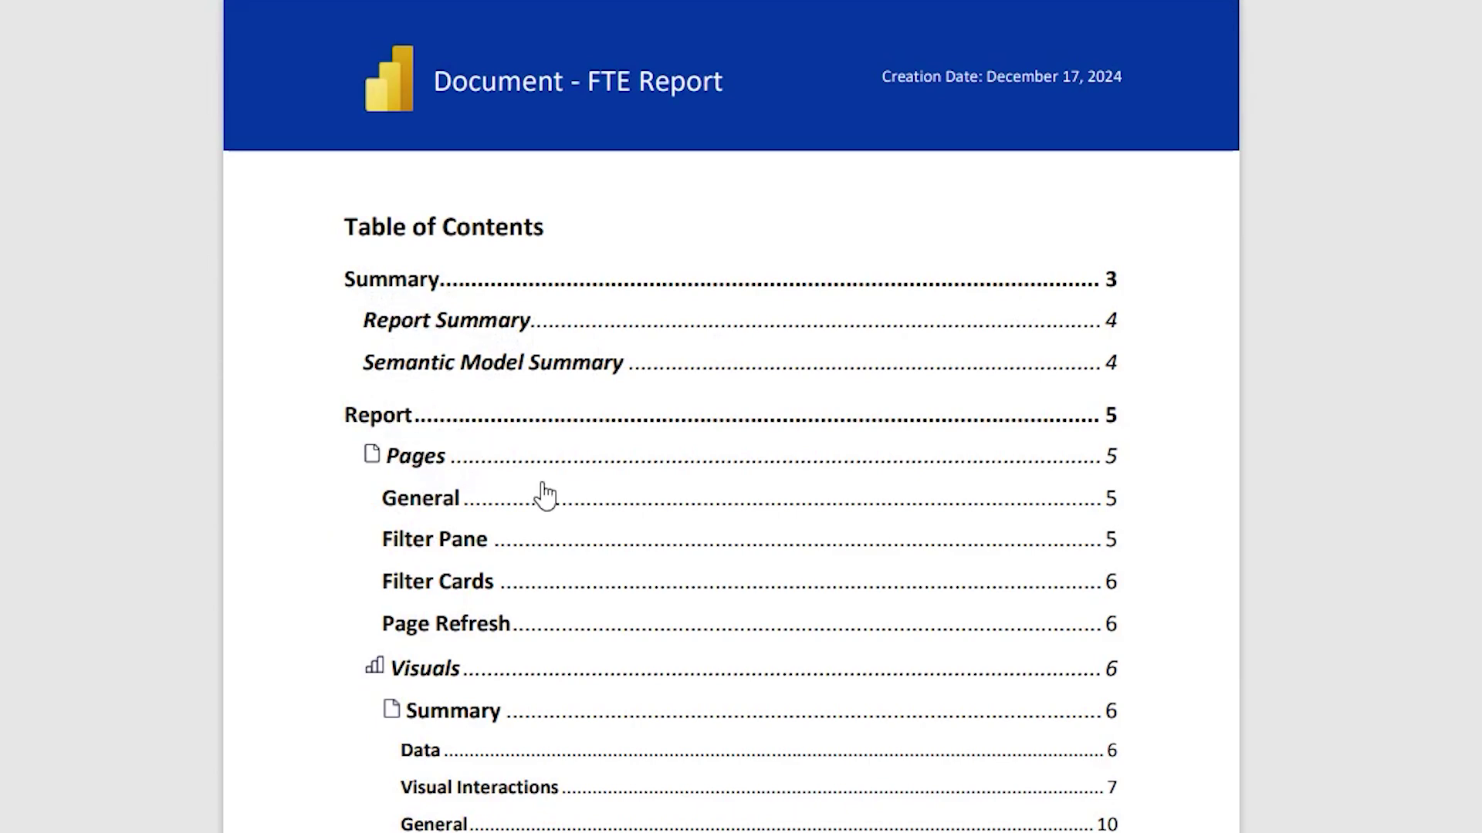
Review the rest of the table of contents, the Report Summary and Semantic Model Summary, continuing through to the Visuals section.
key(Page_Down)
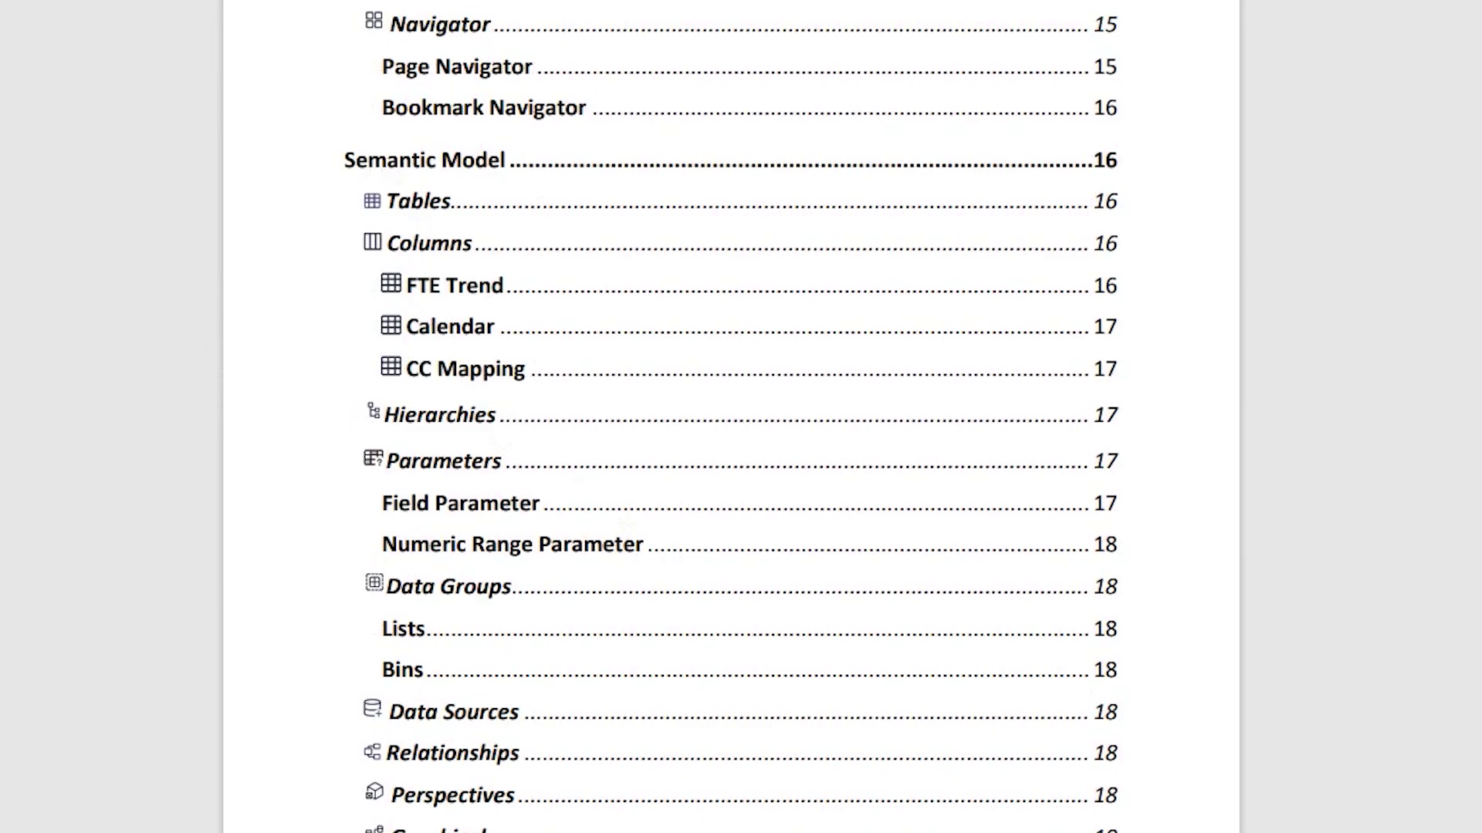
scroll(731, 417, down, 15)
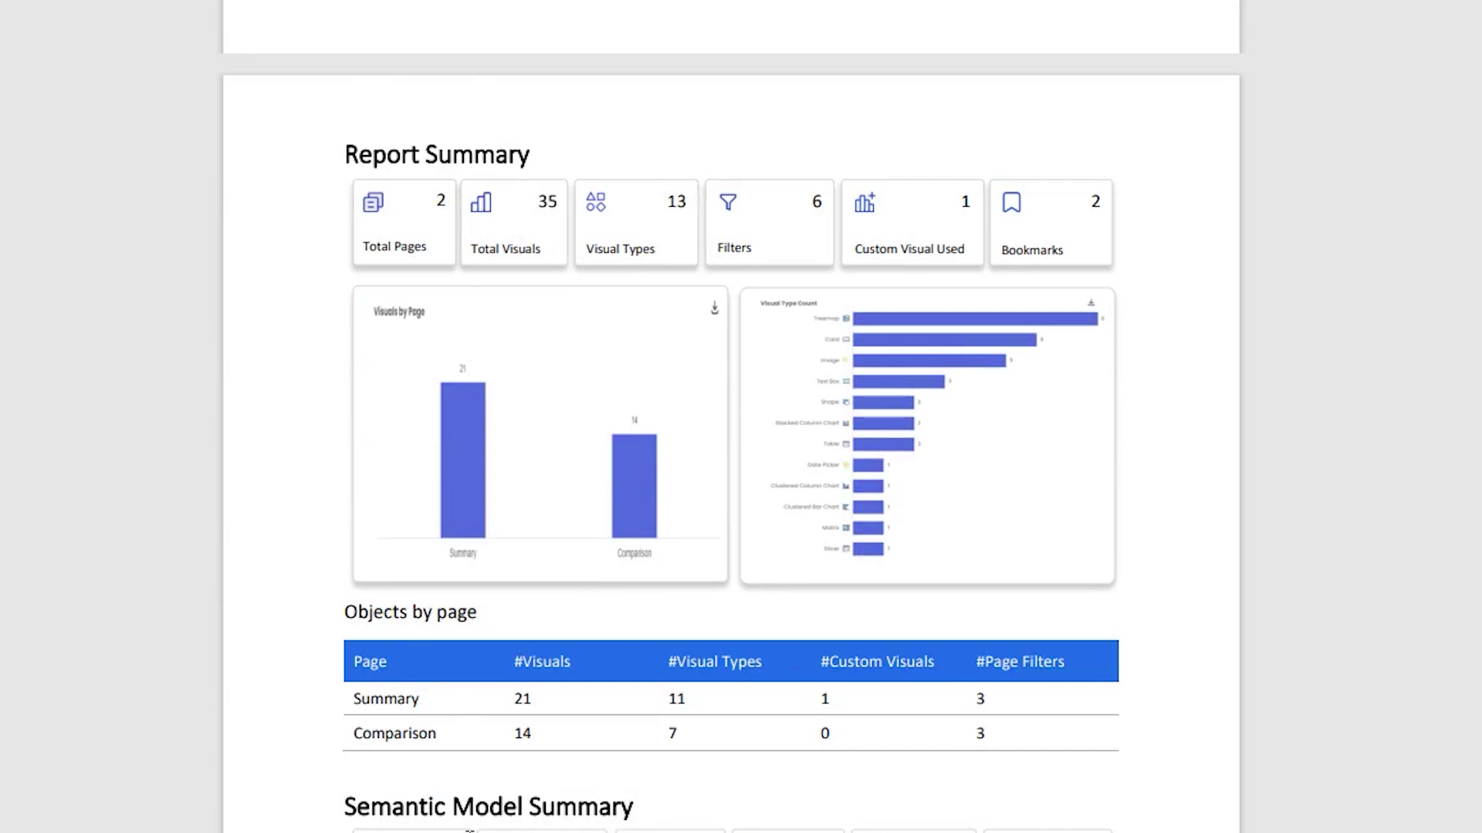
scroll(730, 417, down, 7)
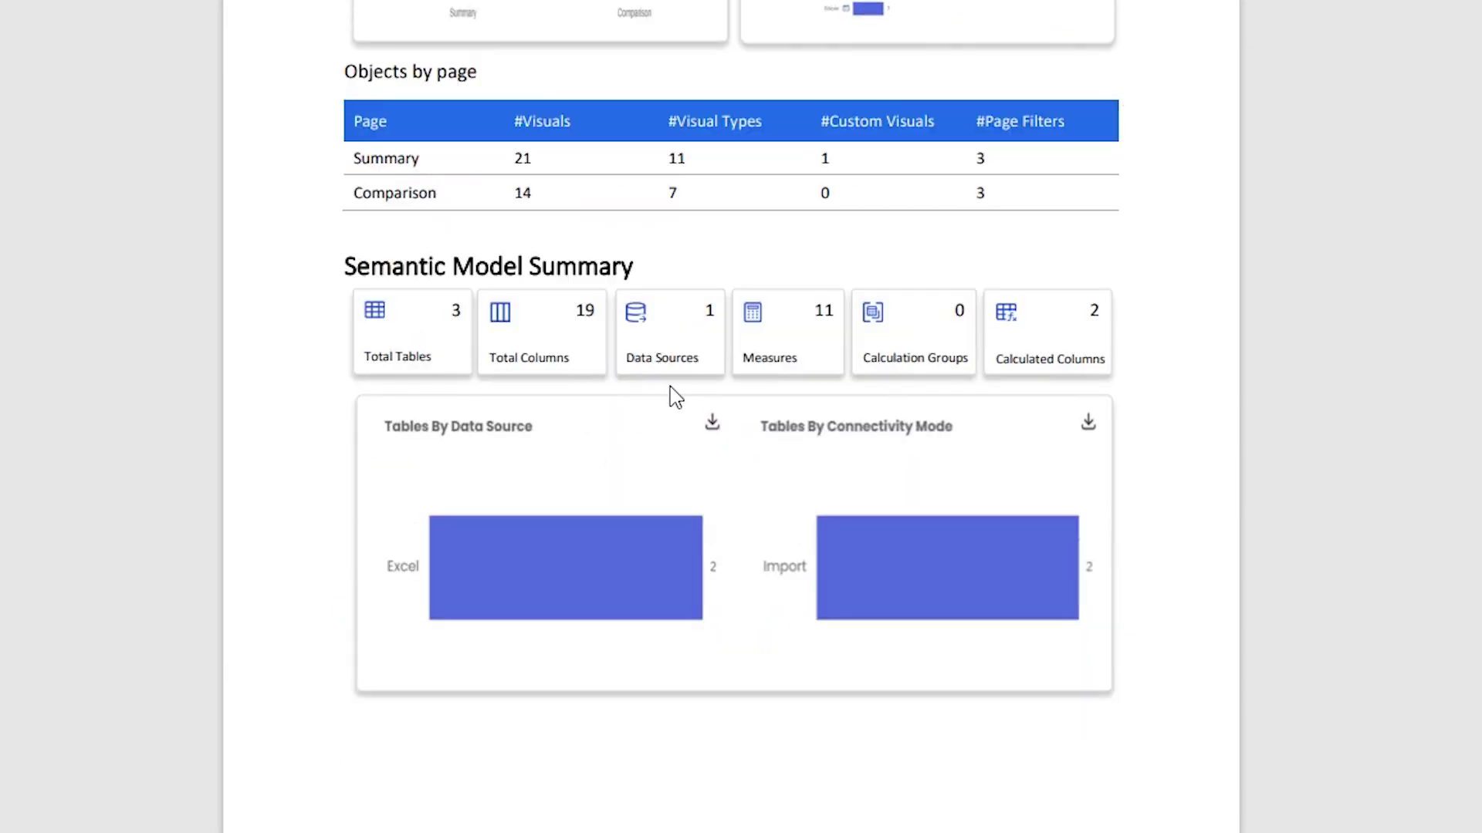
scroll(993, 519, down, 4)
scroll(993, 520, up, 4)
scroll(1400, 426, down, 8)
scroll(705, 232, down, 10)
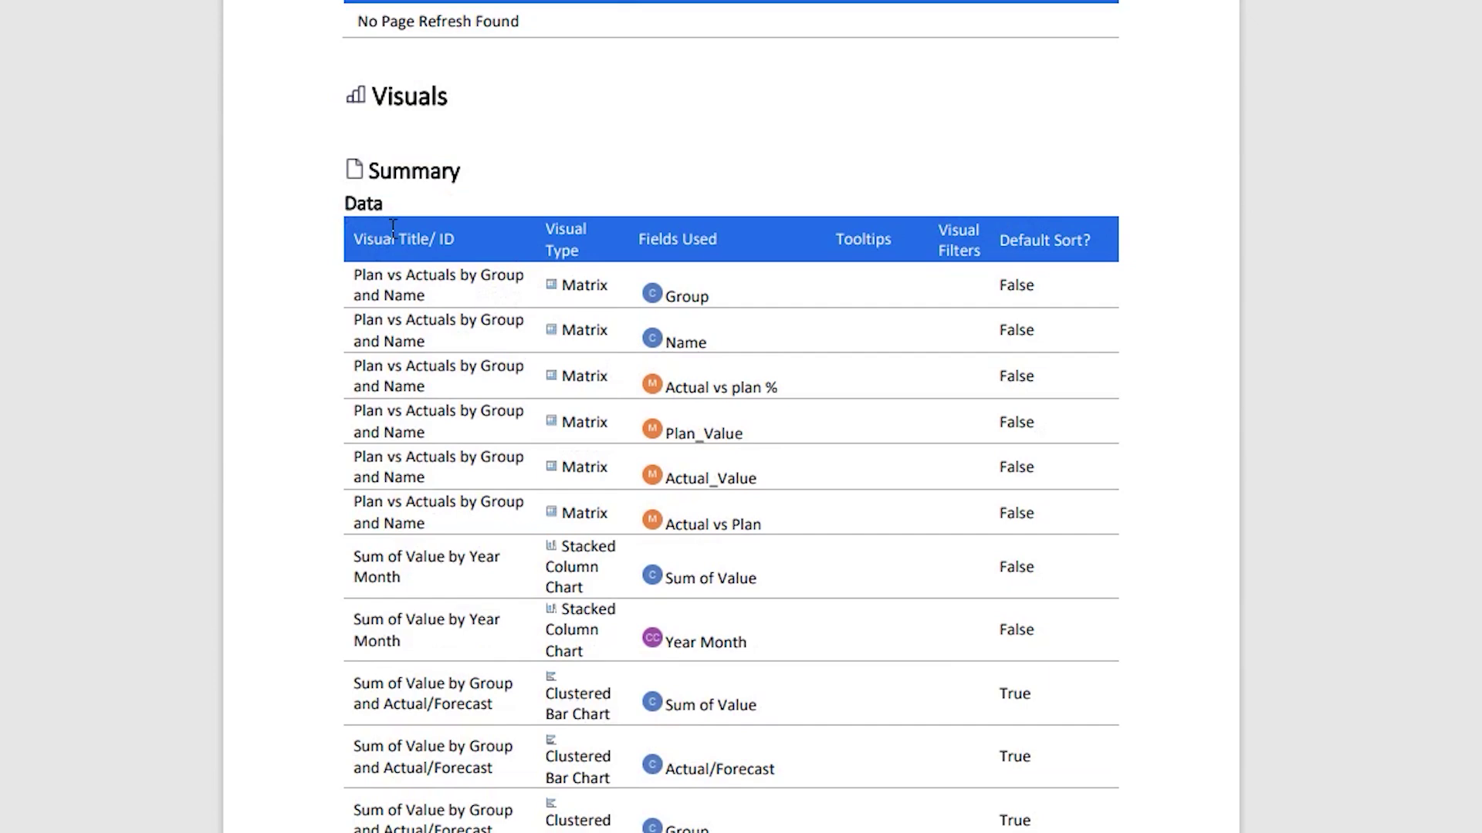
Examine the Summary page's visual data, highlighting the Plan vs Actuals matrix rows, plus the Visual Interactions and Custom Visuals sections.
double_click(587, 288)
drag(422, 297, 771, 522)
scroll(1217, 453, down, 5)
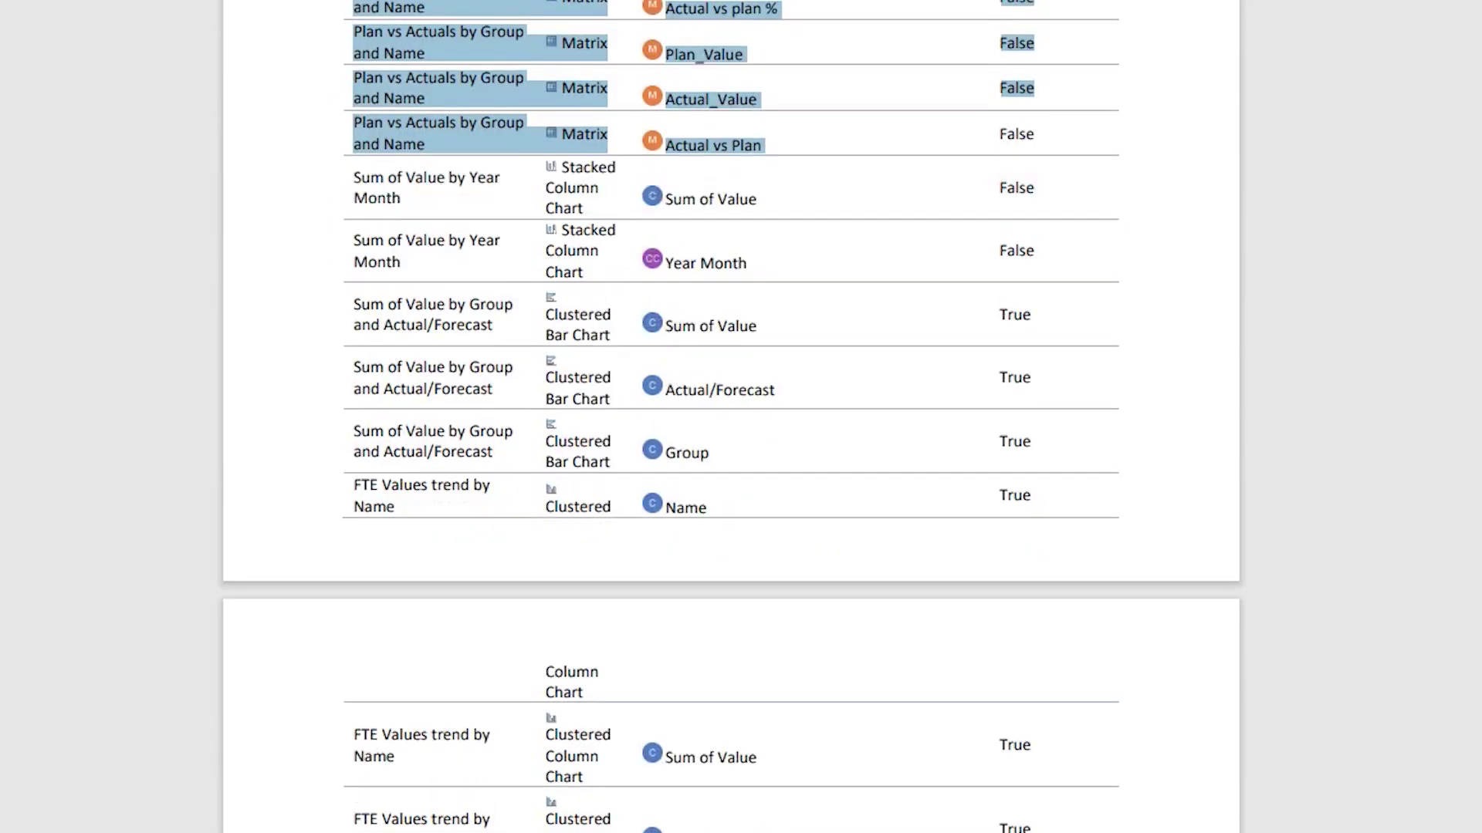
scroll(732, 417, down, 14)
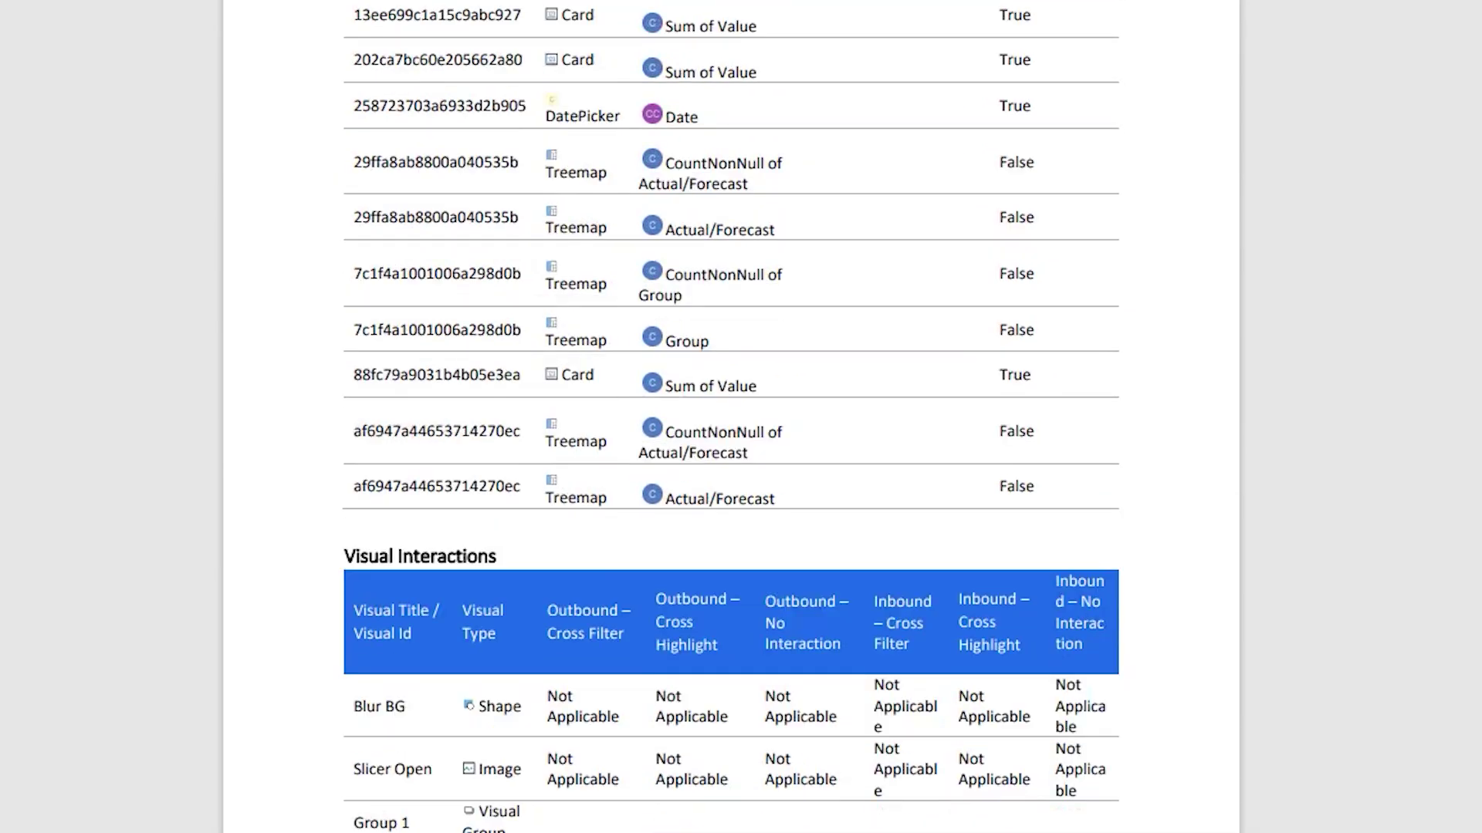
scroll(731, 417, down, 6)
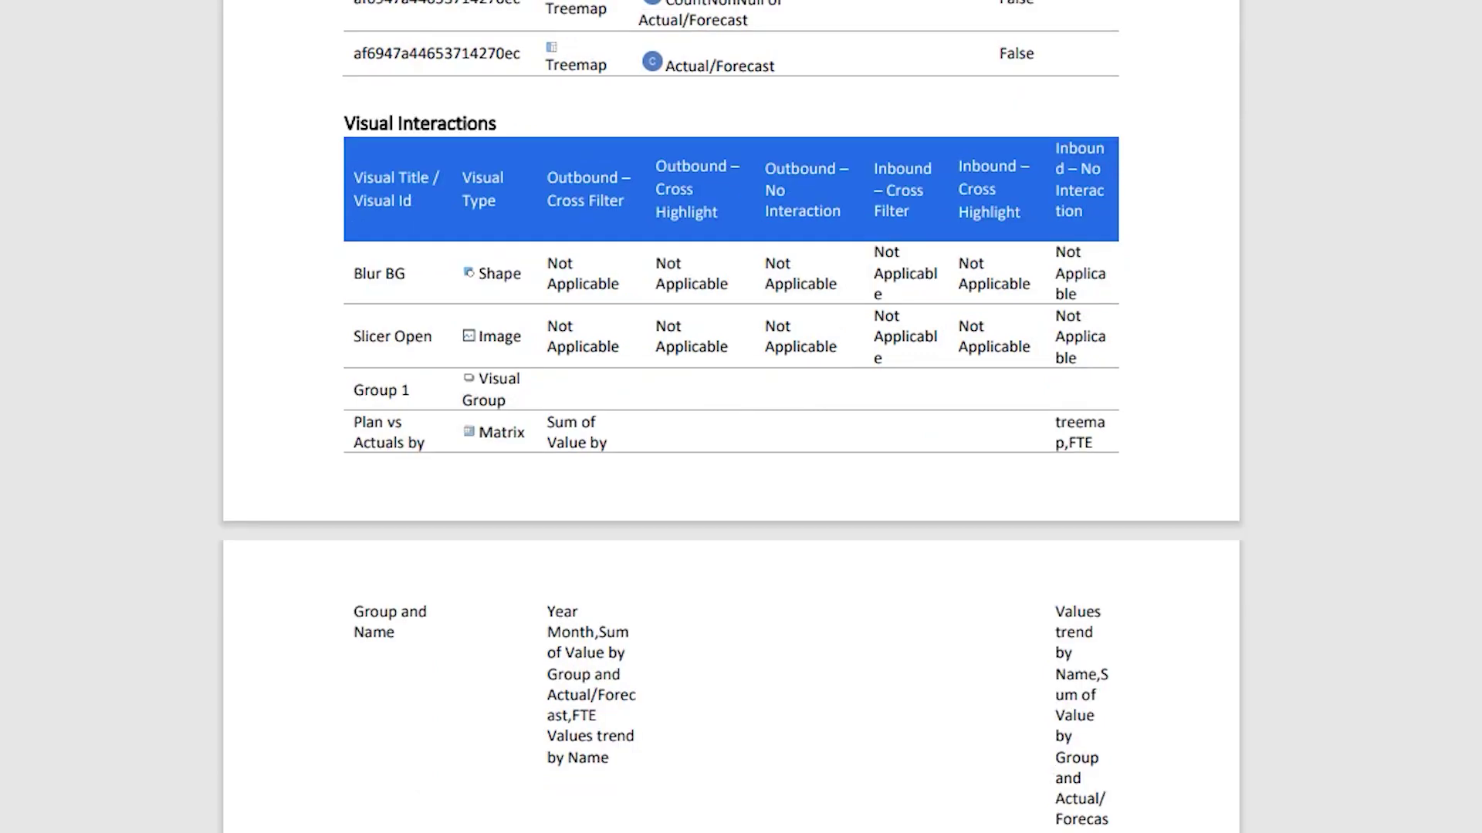
scroll(803, 497, down, 15)
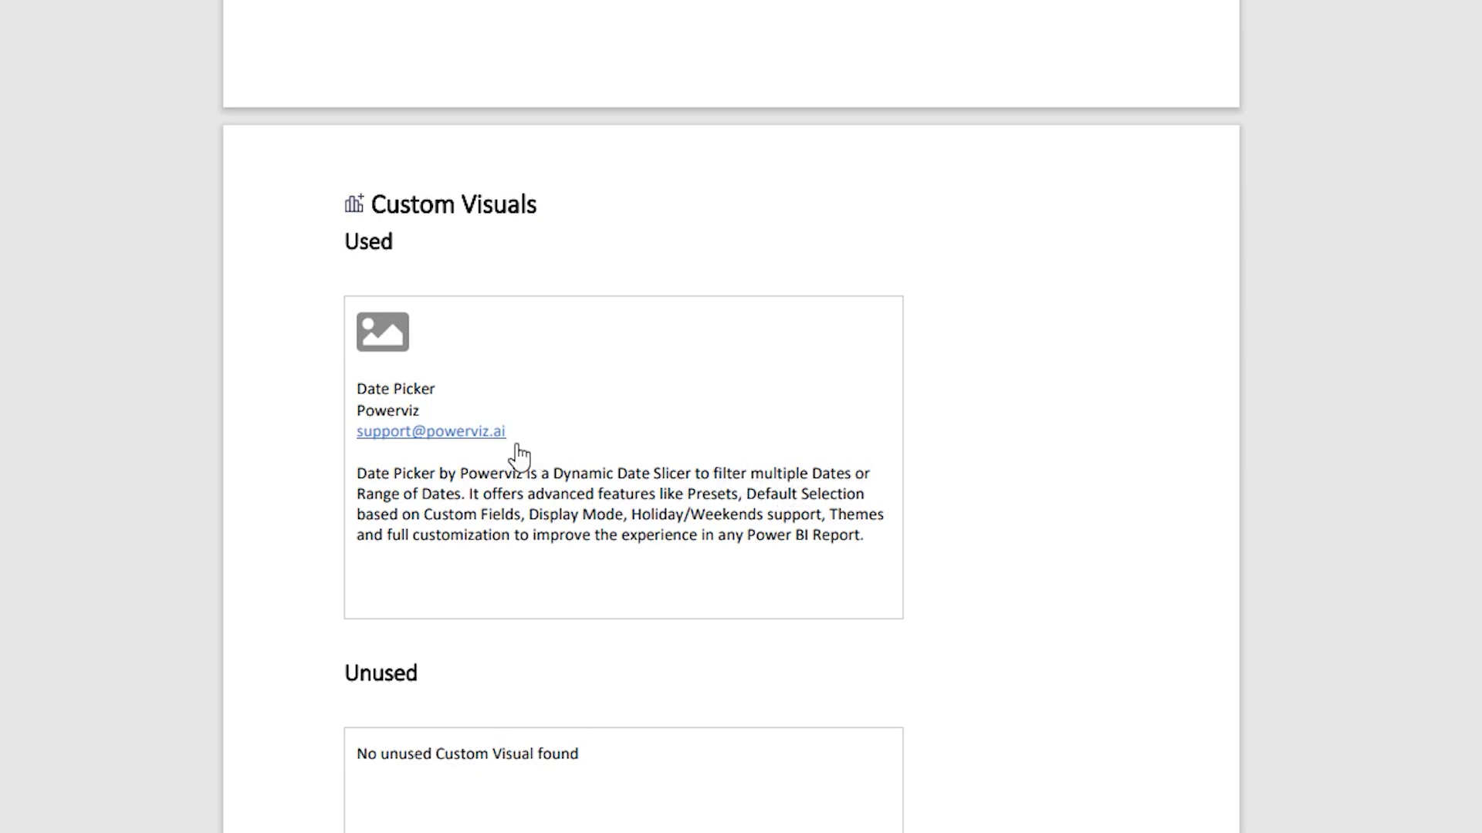
Examine the Date Picker custom visual's name and description, plus the Visual, Page, Report and Drill Through Filter tables.
drag(436, 391, 399, 417)
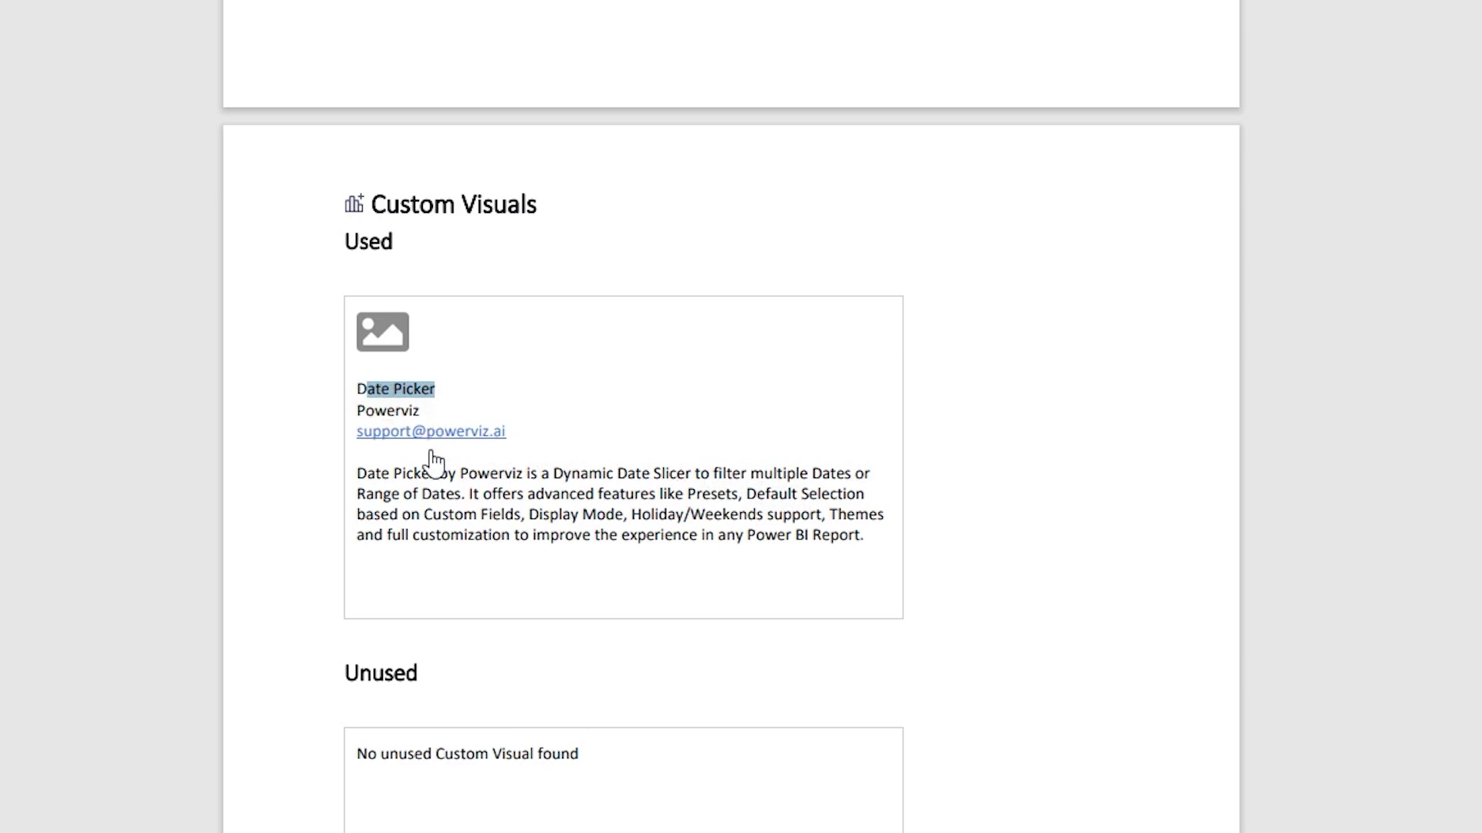
drag(357, 473, 882, 538)
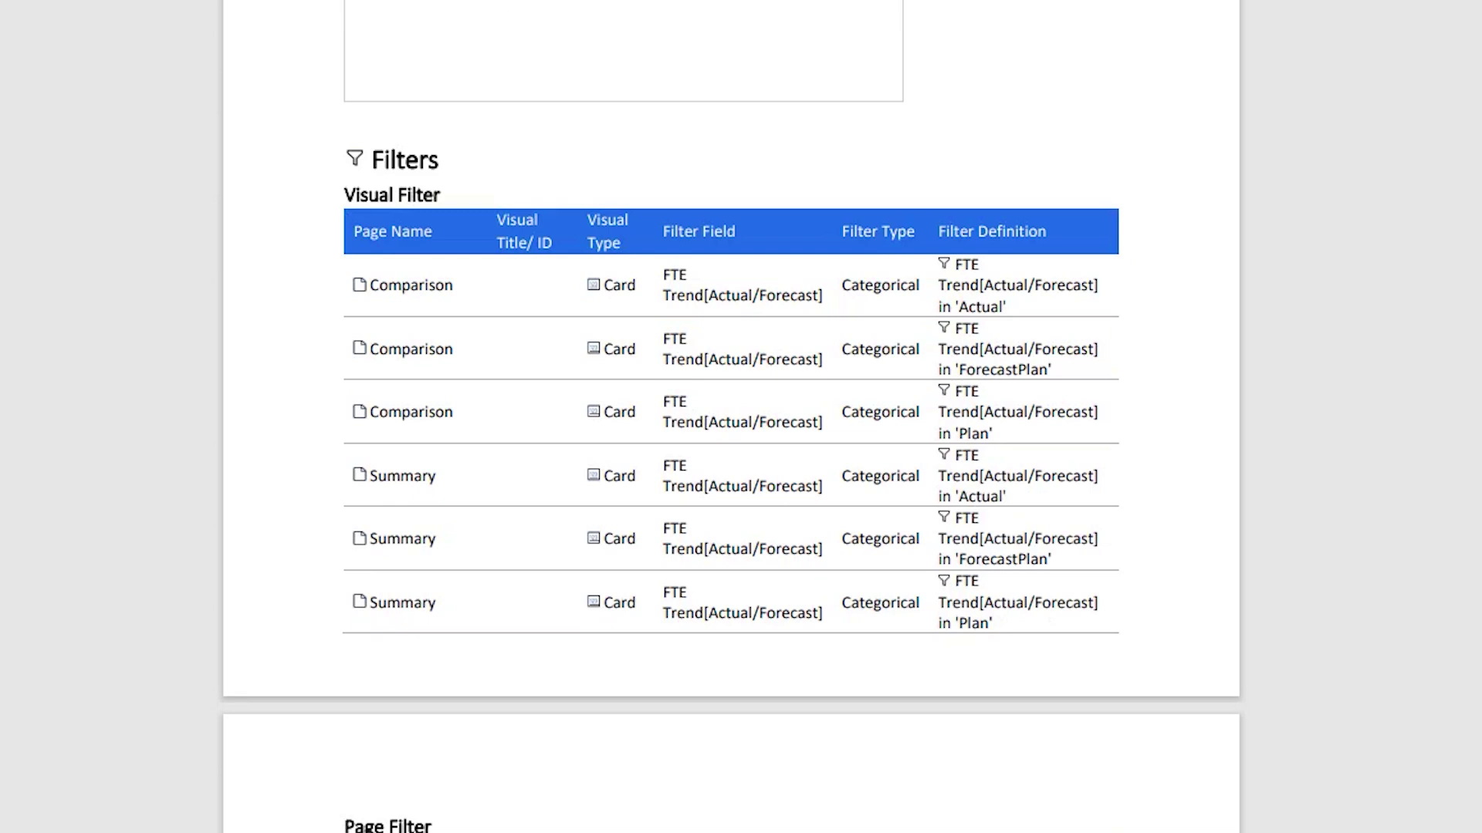
scroll(466, 163, down, 1)
scroll(466, 164, down, 9)
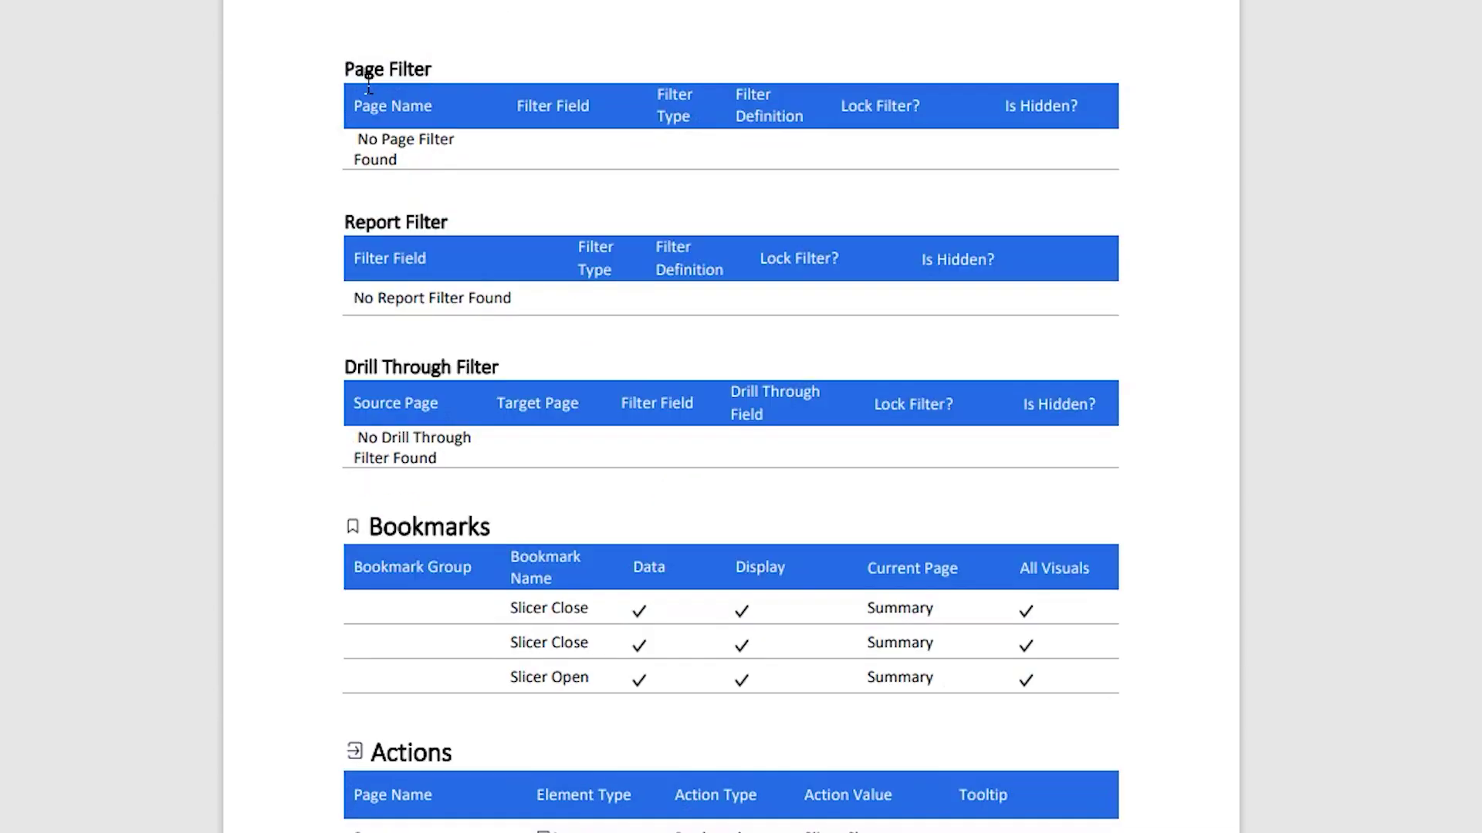
drag(369, 81, 432, 71)
drag(366, 224, 447, 225)
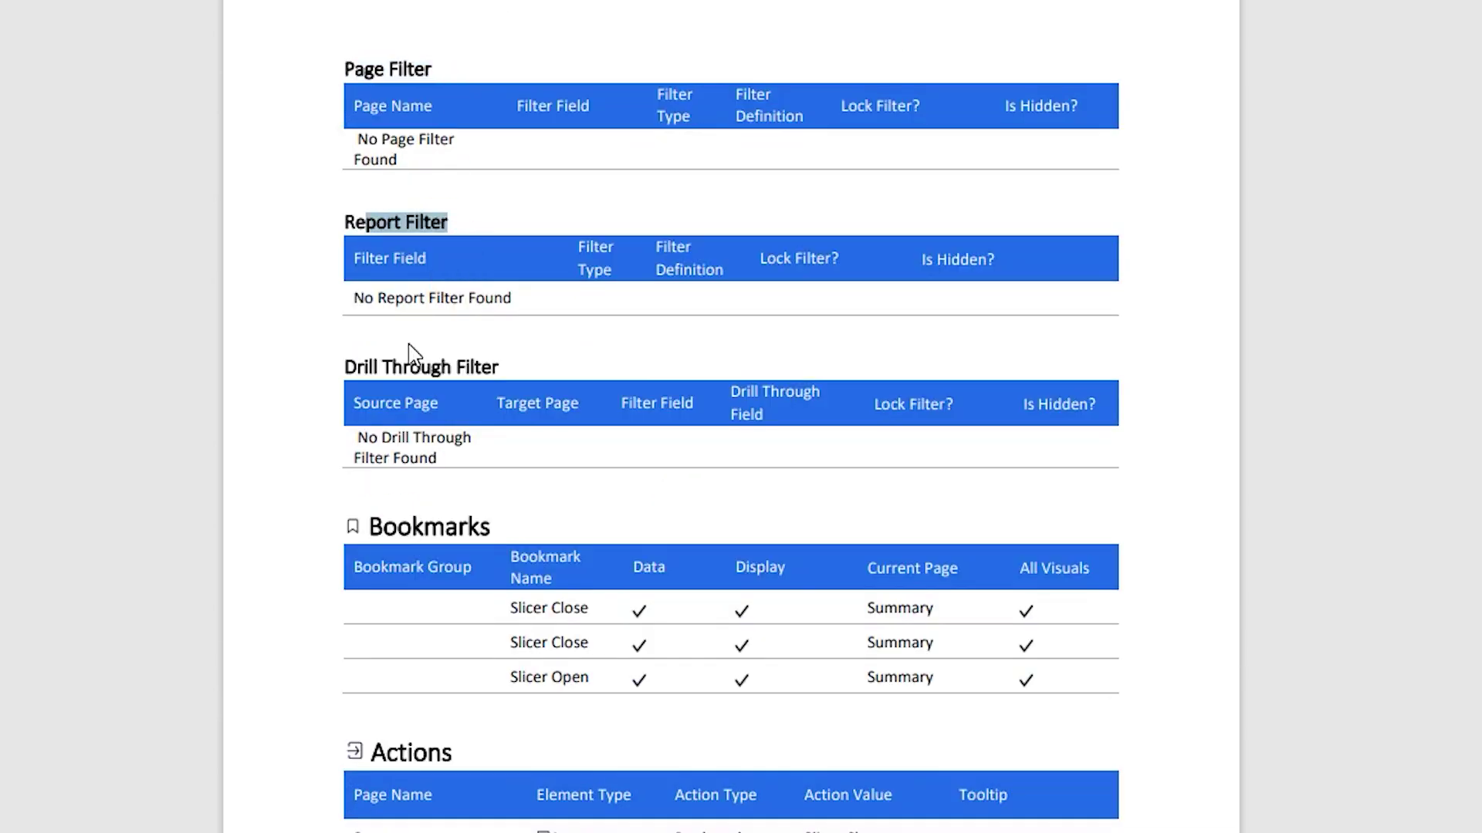
drag(346, 369, 503, 372)
Review the Bookmarks, Actions and Sync Slicer tables, highlighting the Comparison page's Department slicer row.
scroll(518, 617, down, 5)
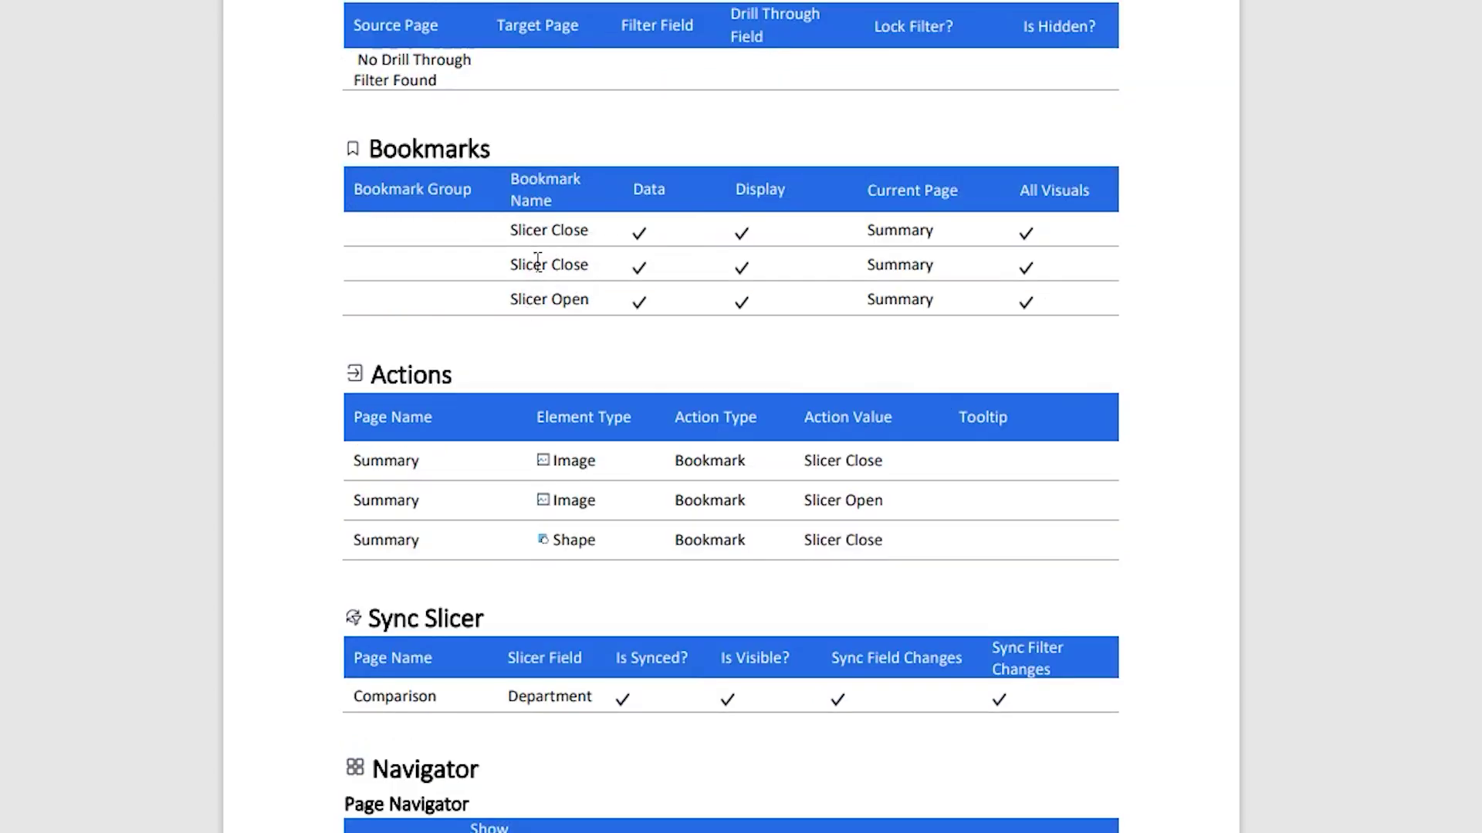
drag(511, 225, 1045, 304)
drag(354, 694, 754, 716)
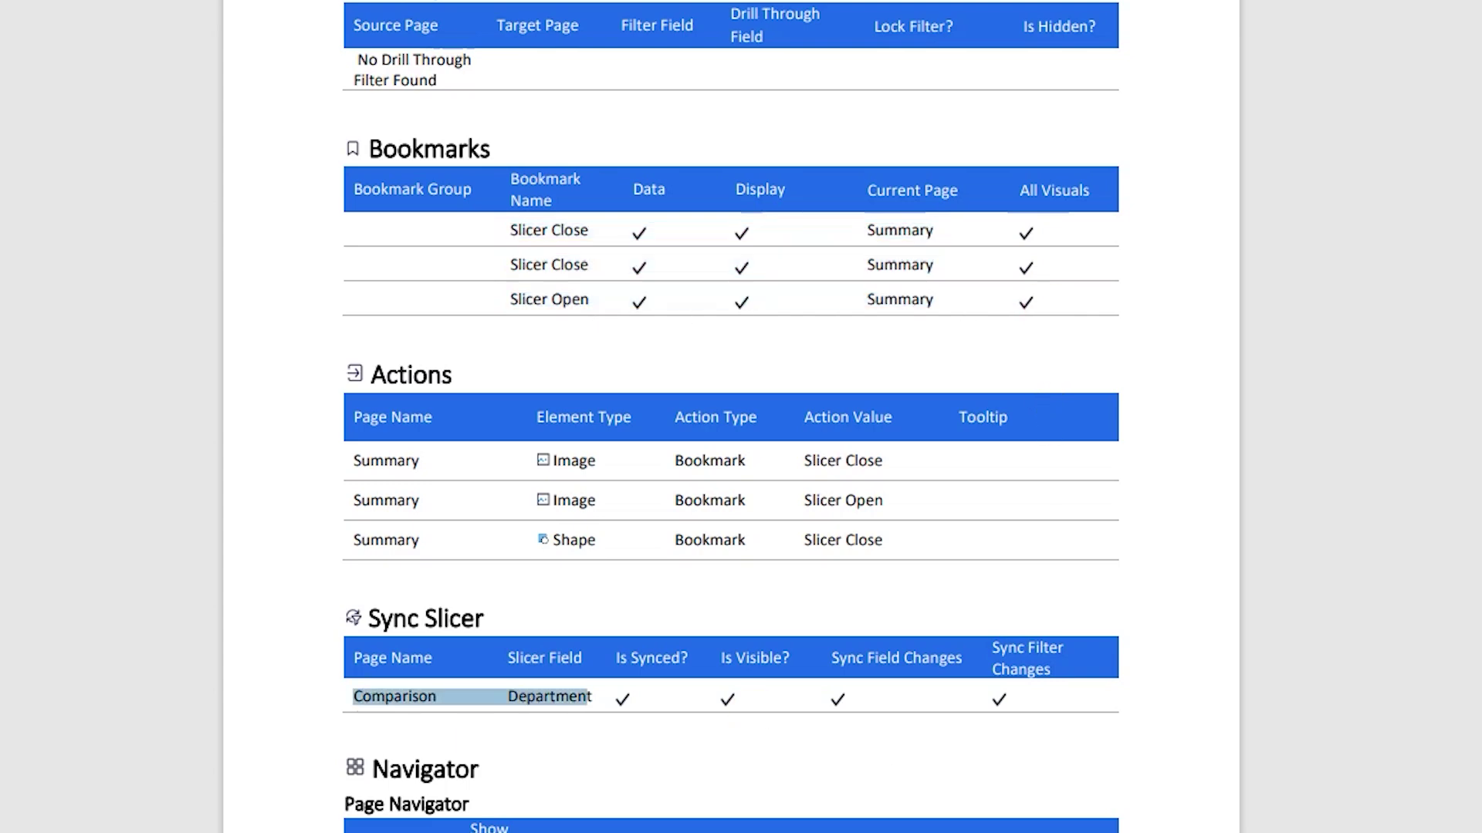
Review the Semantic Model's Tables list and the FTE Trend column details, highlighting the Actual vs Plan row.
scroll(469, 298, down, 10)
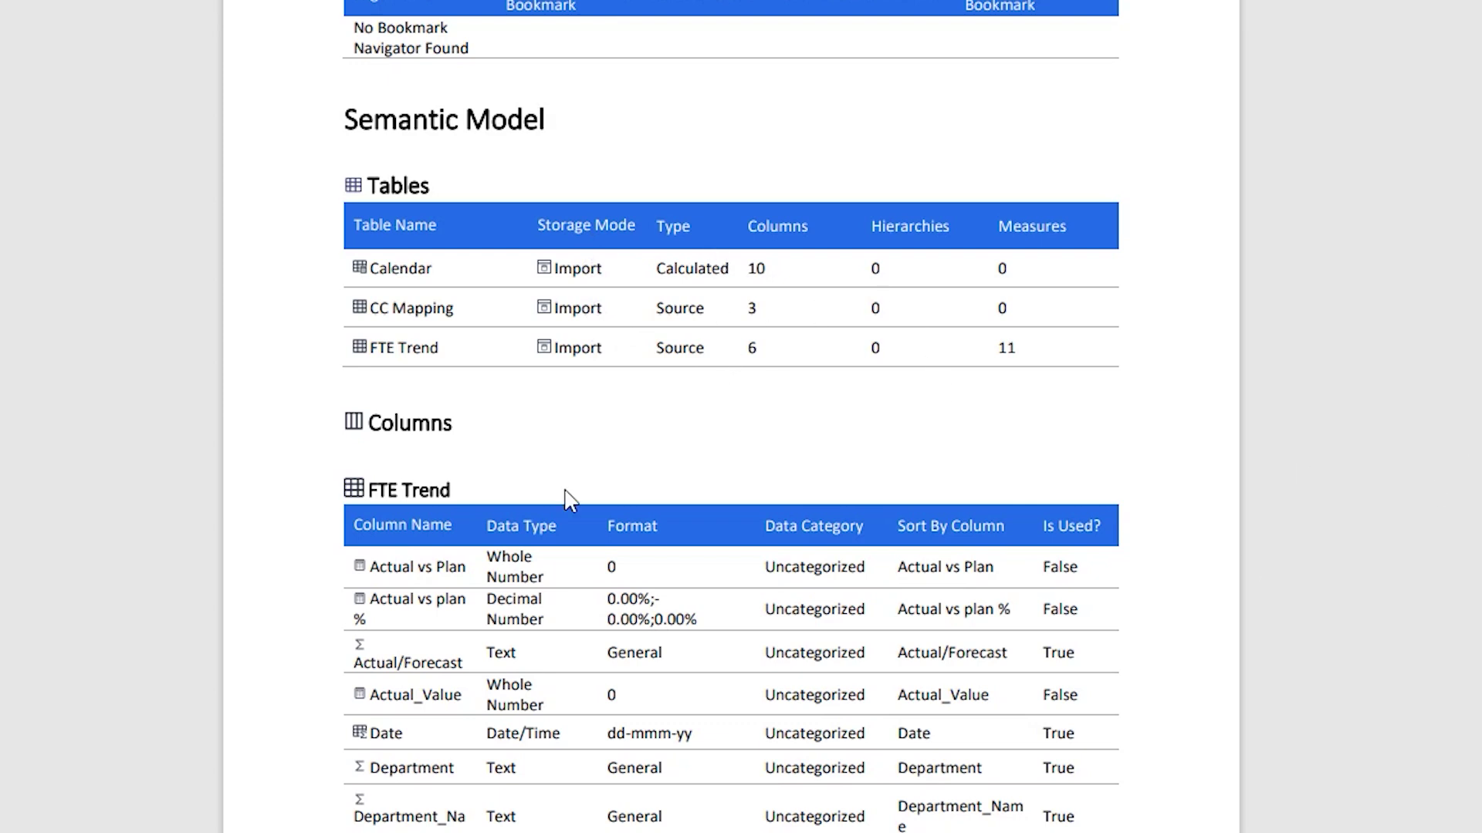
drag(393, 500, 499, 493)
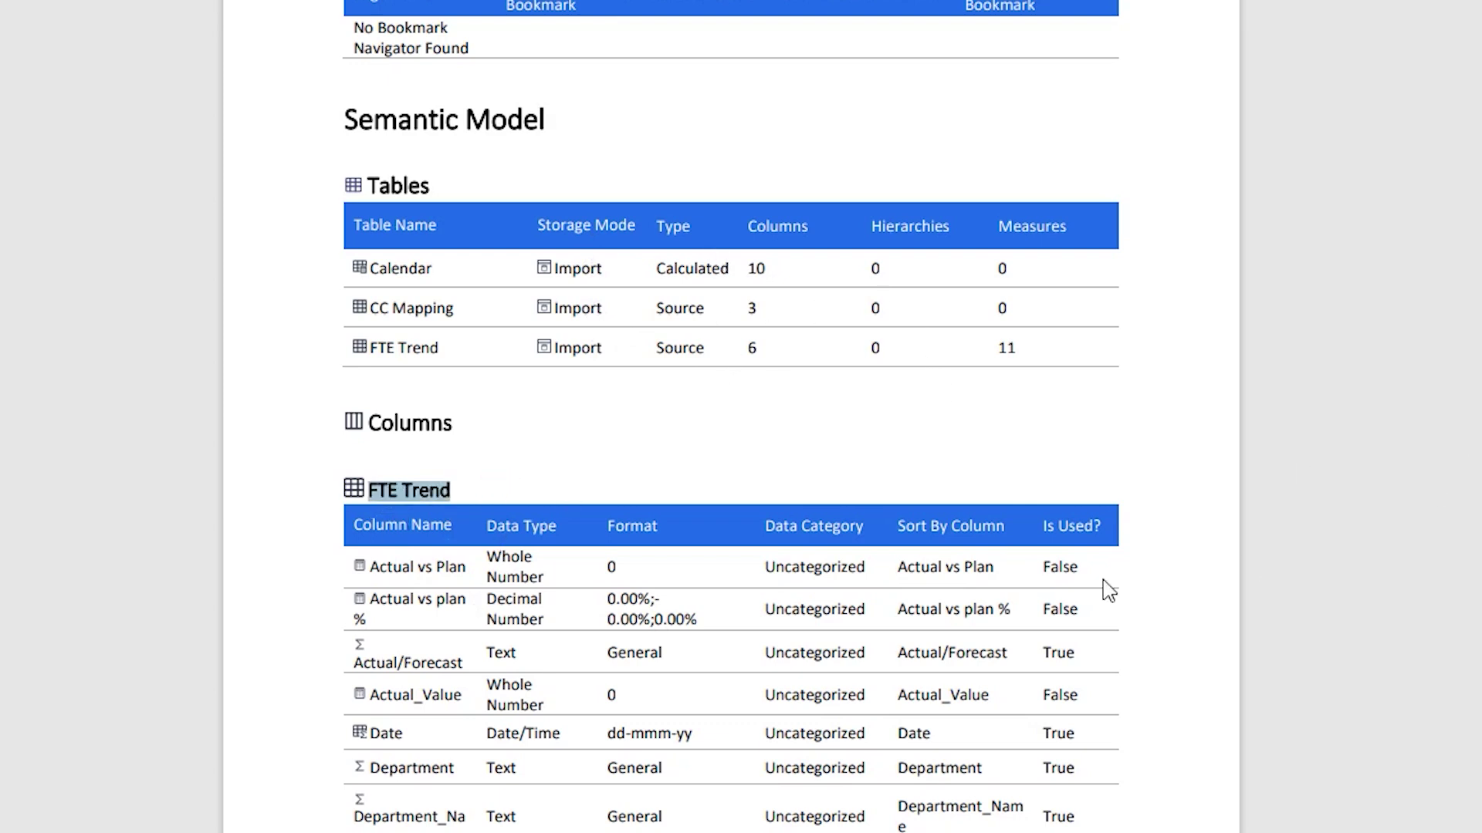
scroll(454, 261, down, 5)
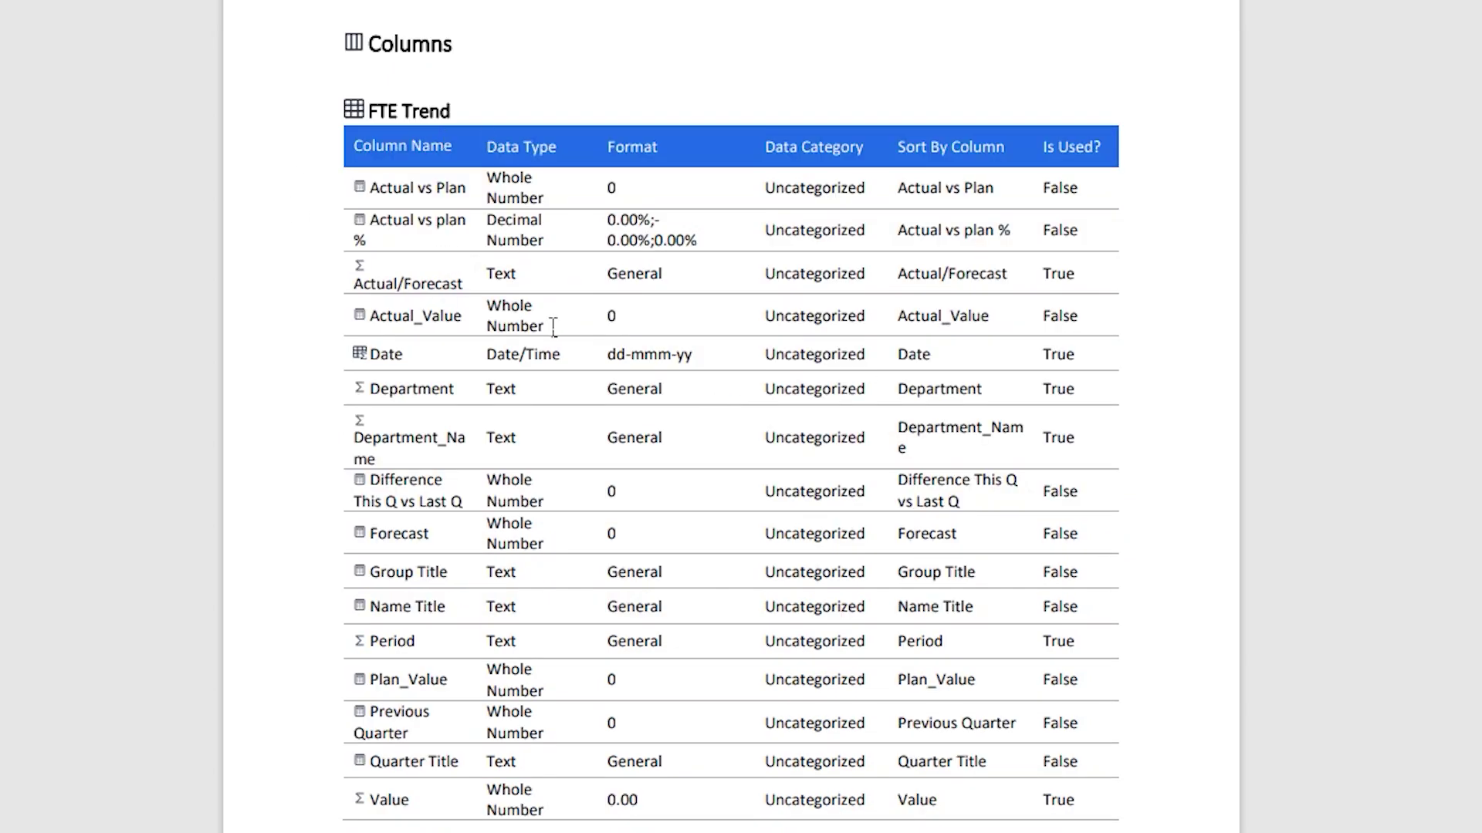
triple_click(426, 187)
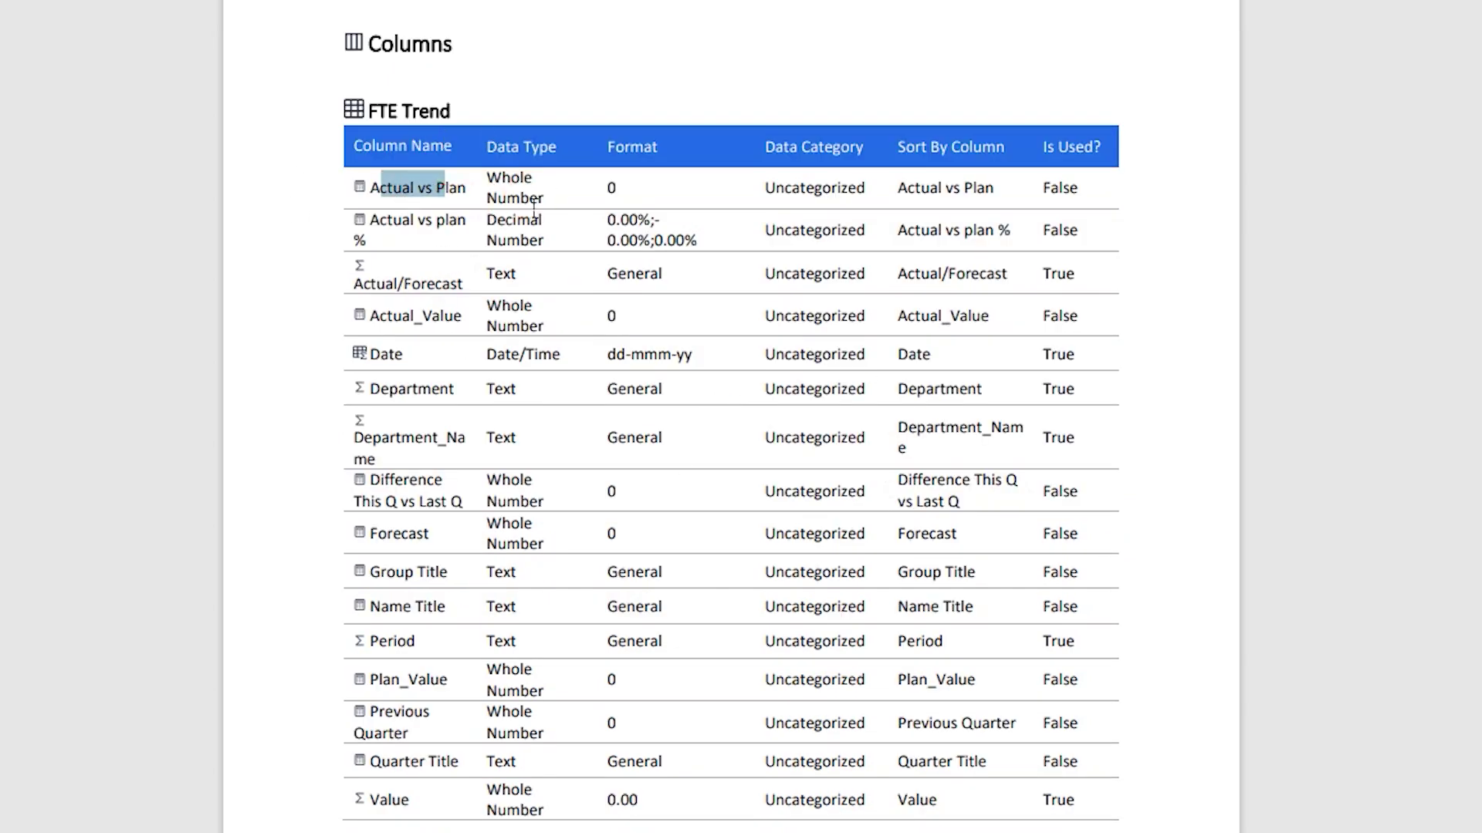
click(663, 212)
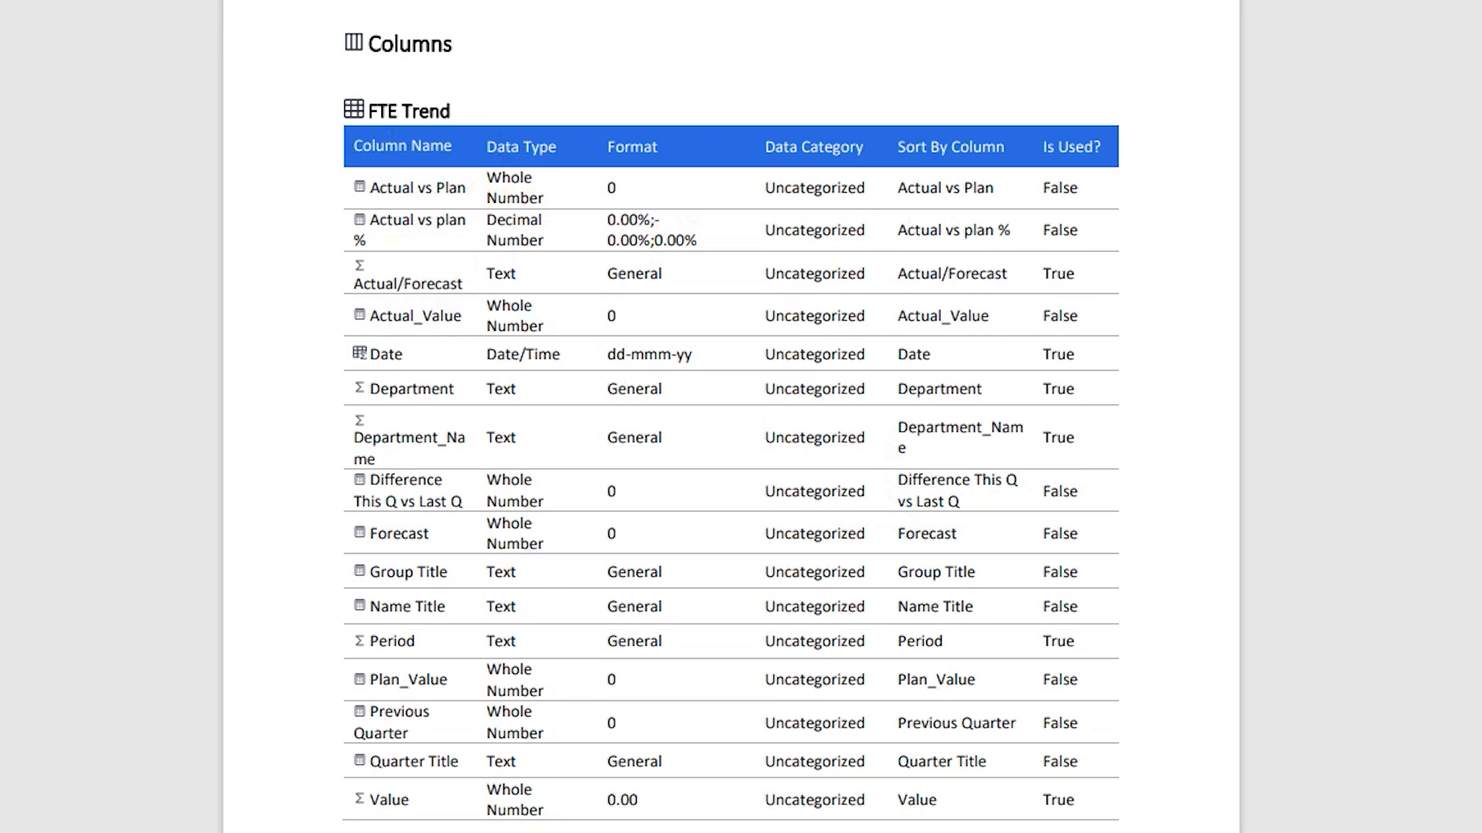
Examine the Data Sources and Relationships tables, highlighting the FTE Trend to CC Mapping link, through to the Graphical model diagram.
scroll(324, 264, down, 10)
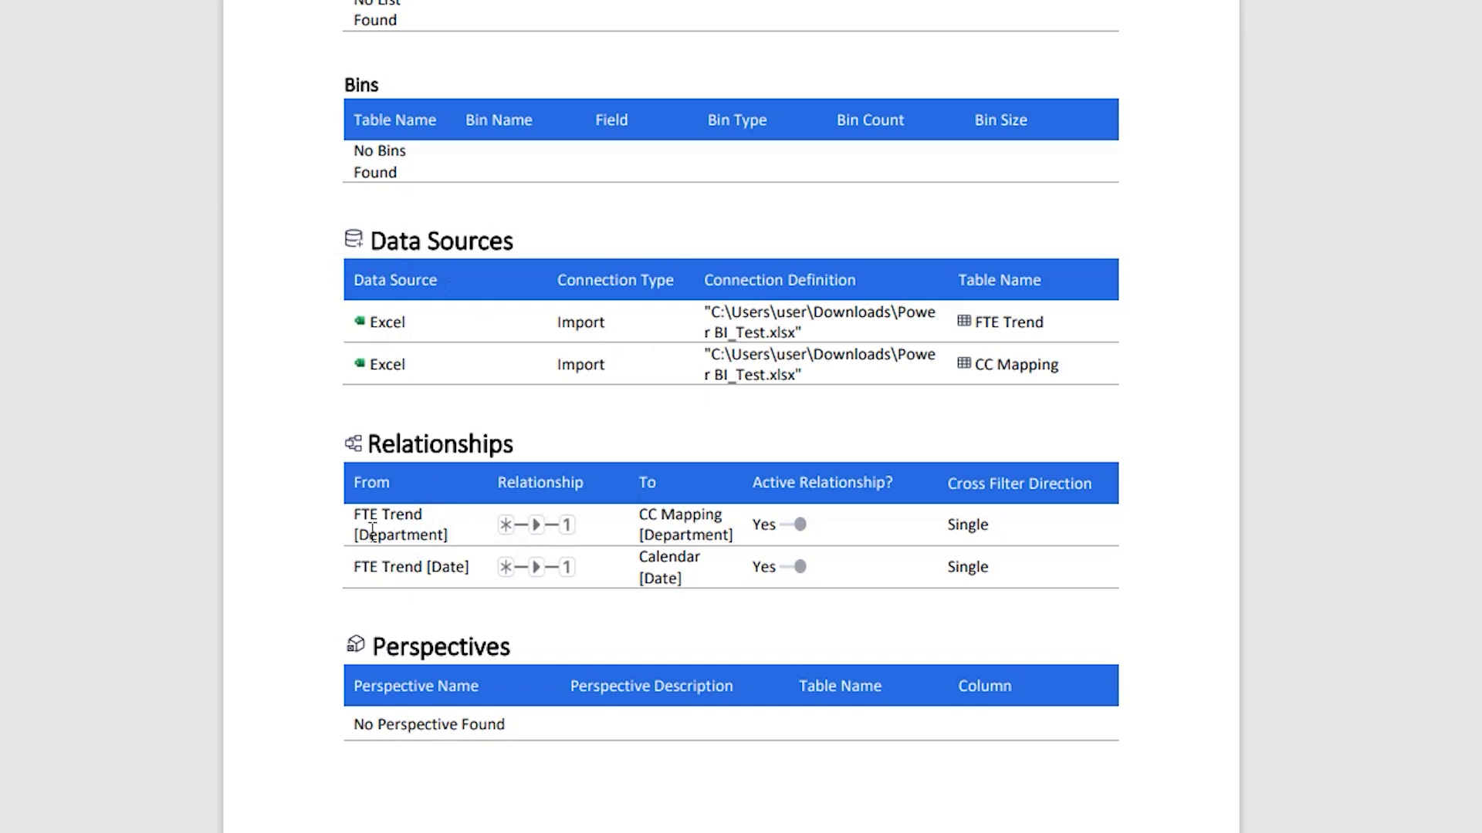
drag(354, 515, 427, 517)
click(661, 525)
drag(640, 516, 721, 515)
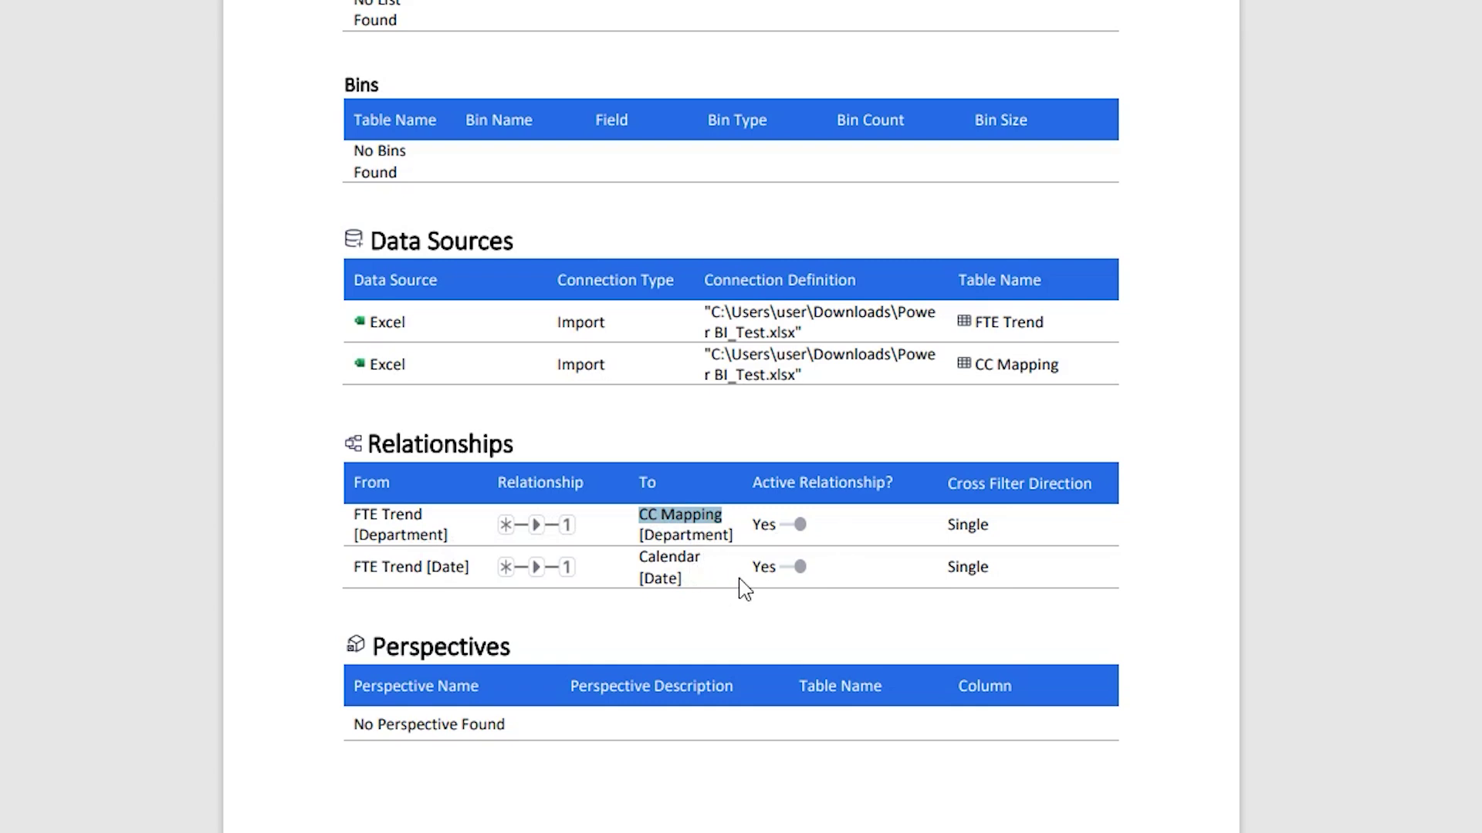
scroll(1213, 553, down, 10)
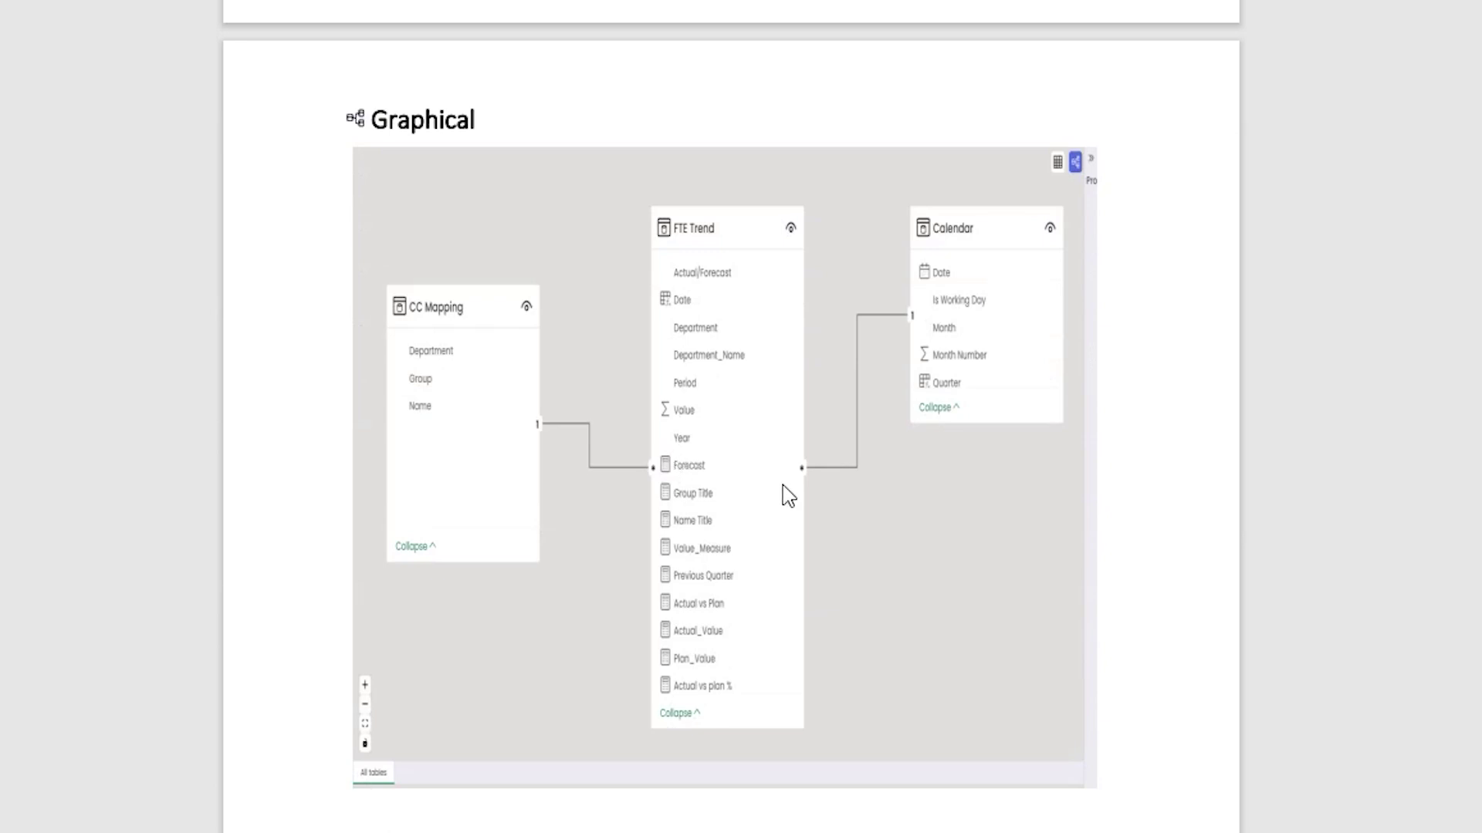
Examine the DAX Measures table, highlighting the Group Title measure's expression.
scroll(936, 710, down, 10)
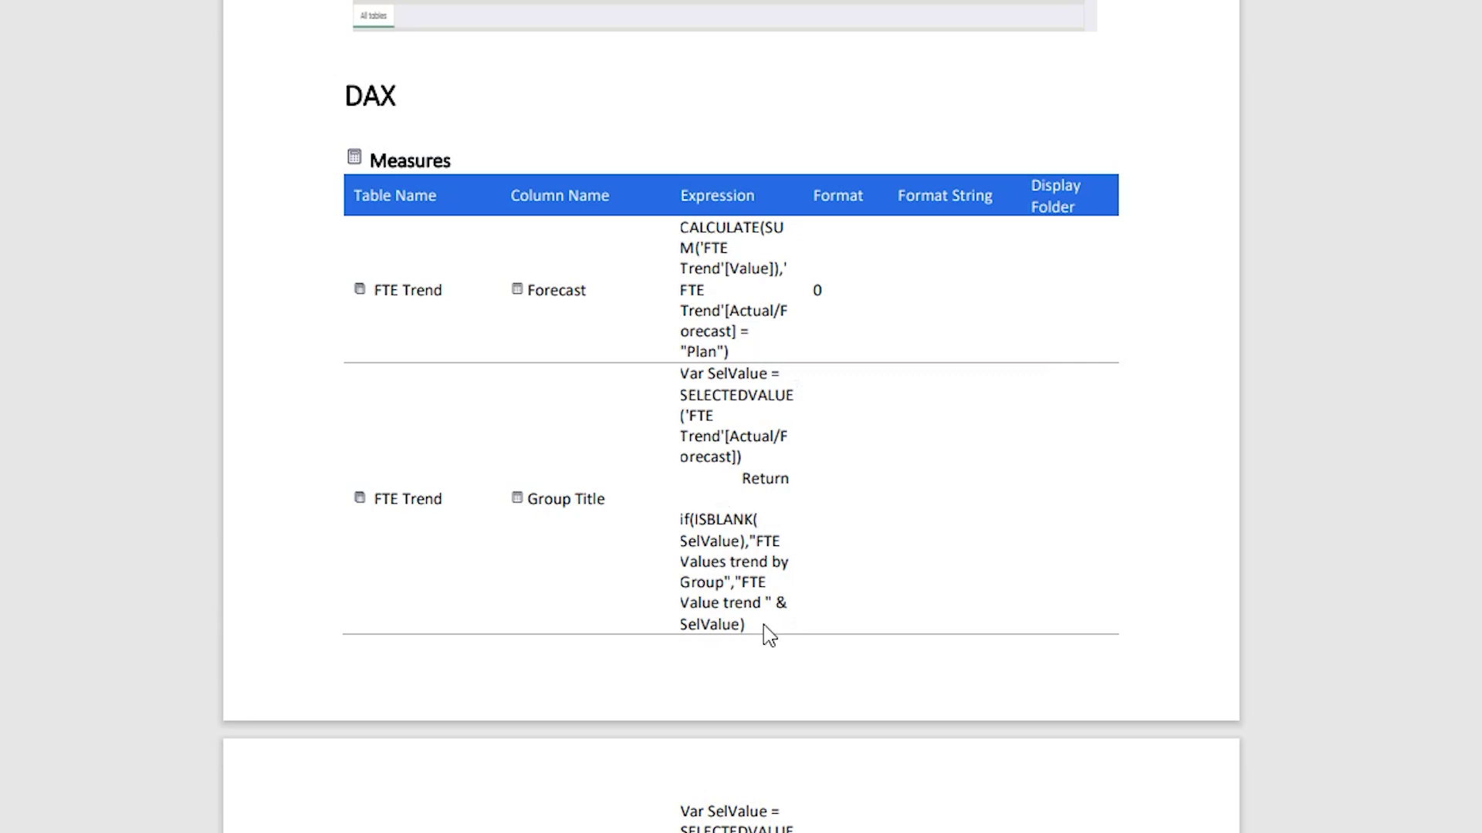
drag(764, 603, 695, 390)
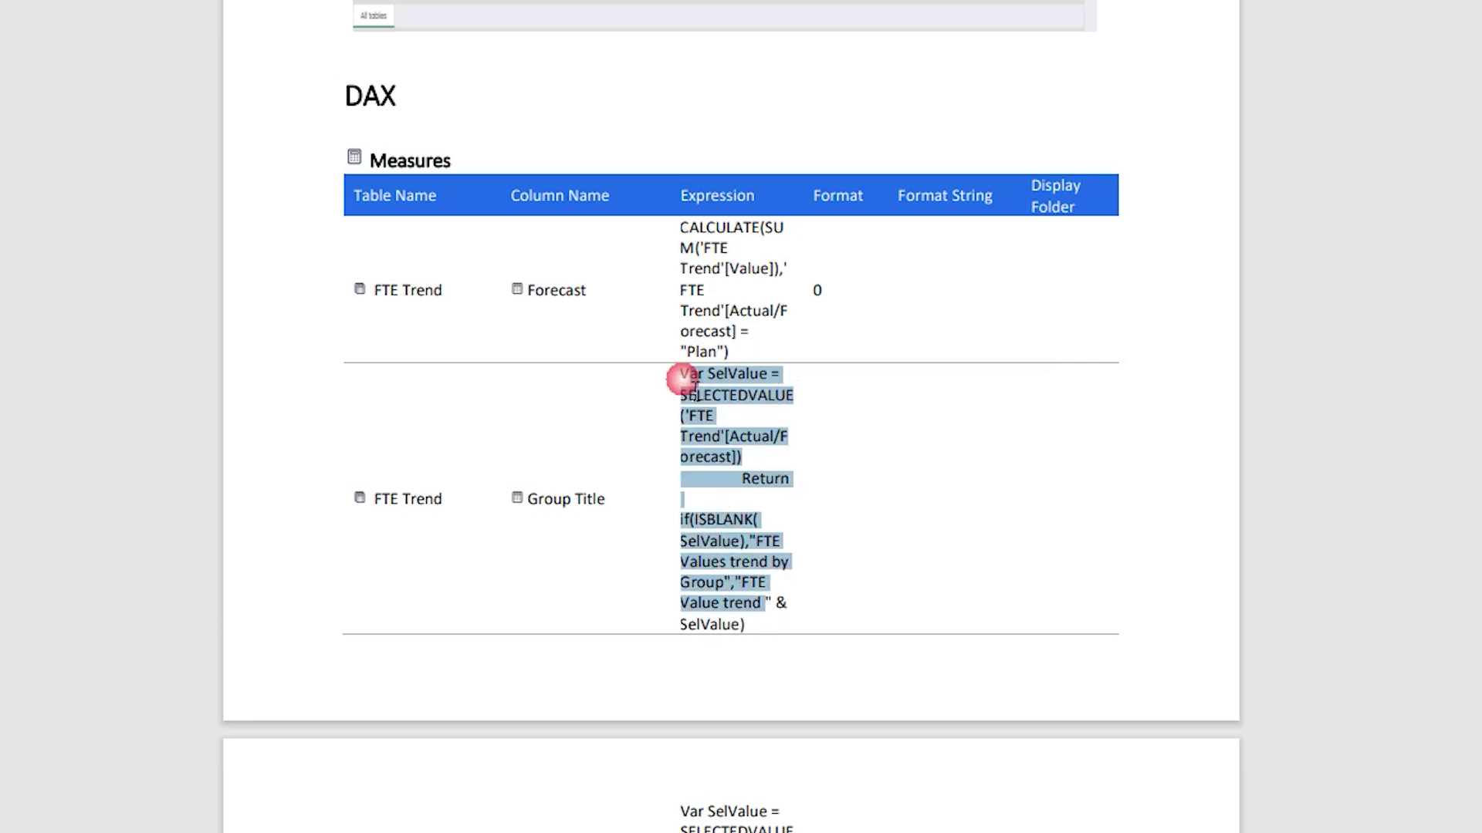
click(738, 486)
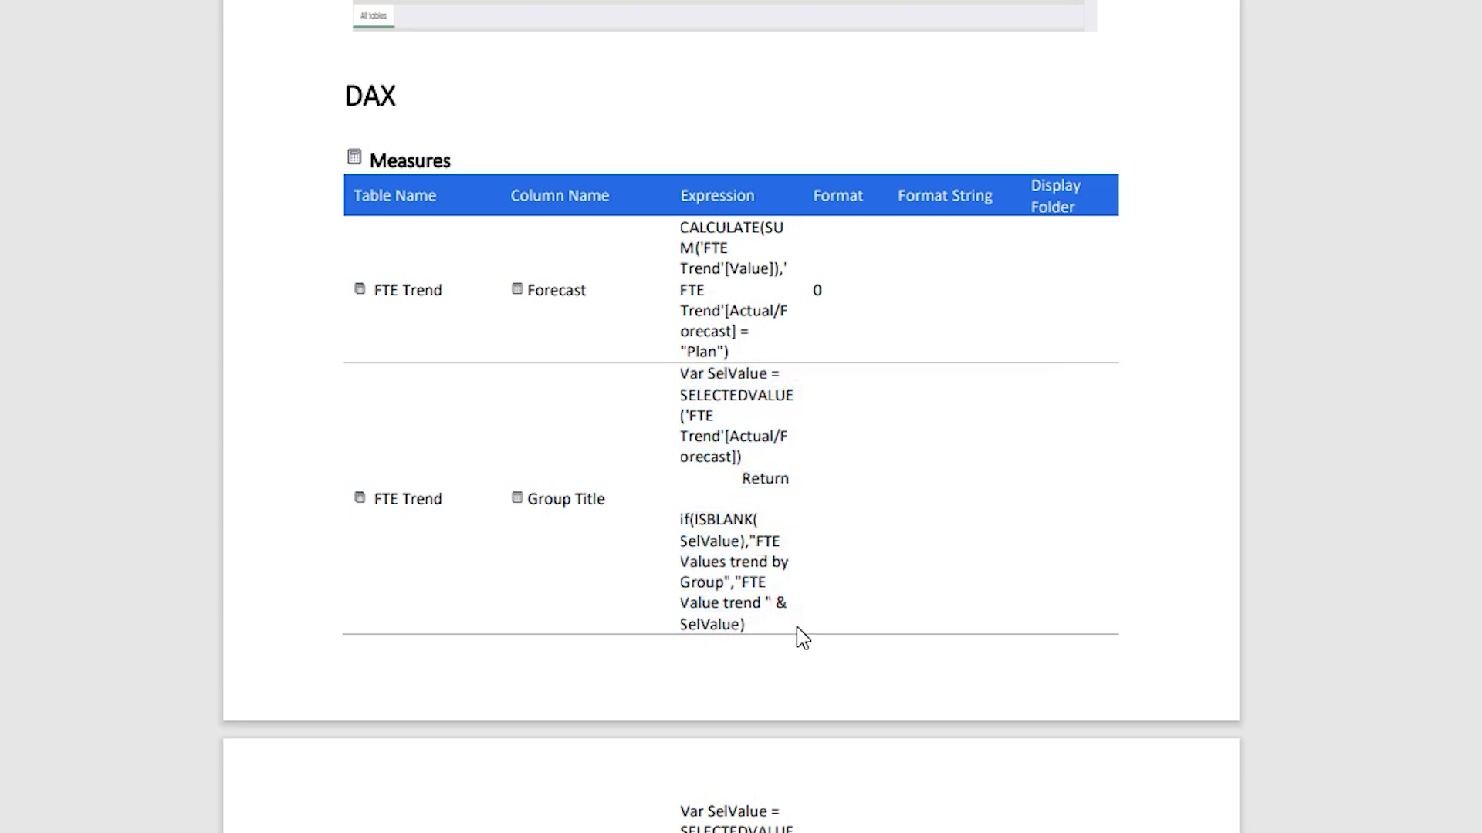
scroll(730, 416, down, 4)
scroll(730, 417, up, 5)
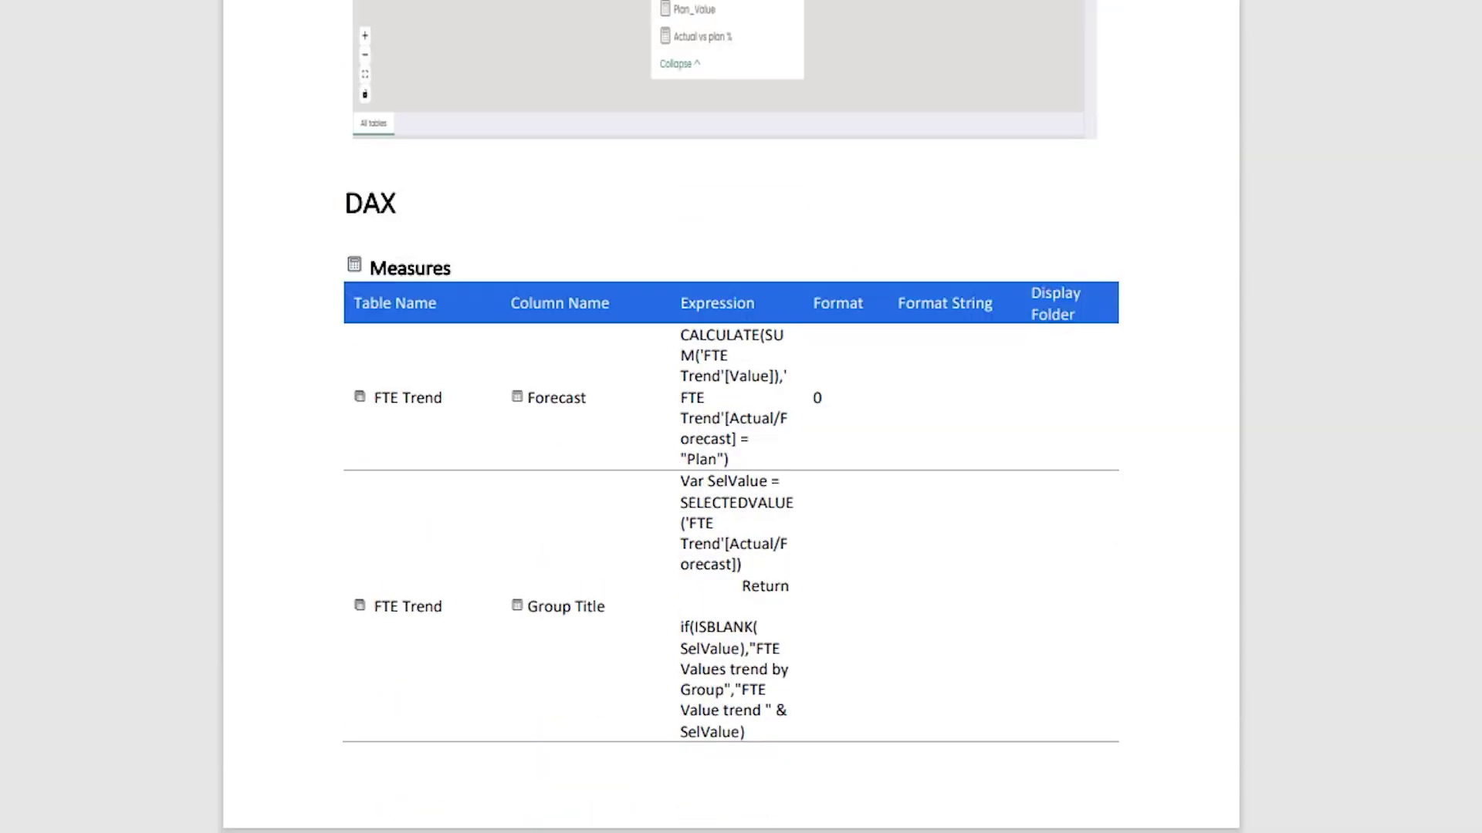
scroll(730, 417, down, 11)
Review the Calculated Columns and the Calculated Tables, including the Calendar table's DAX expression.
scroll(730, 417, down, 10)
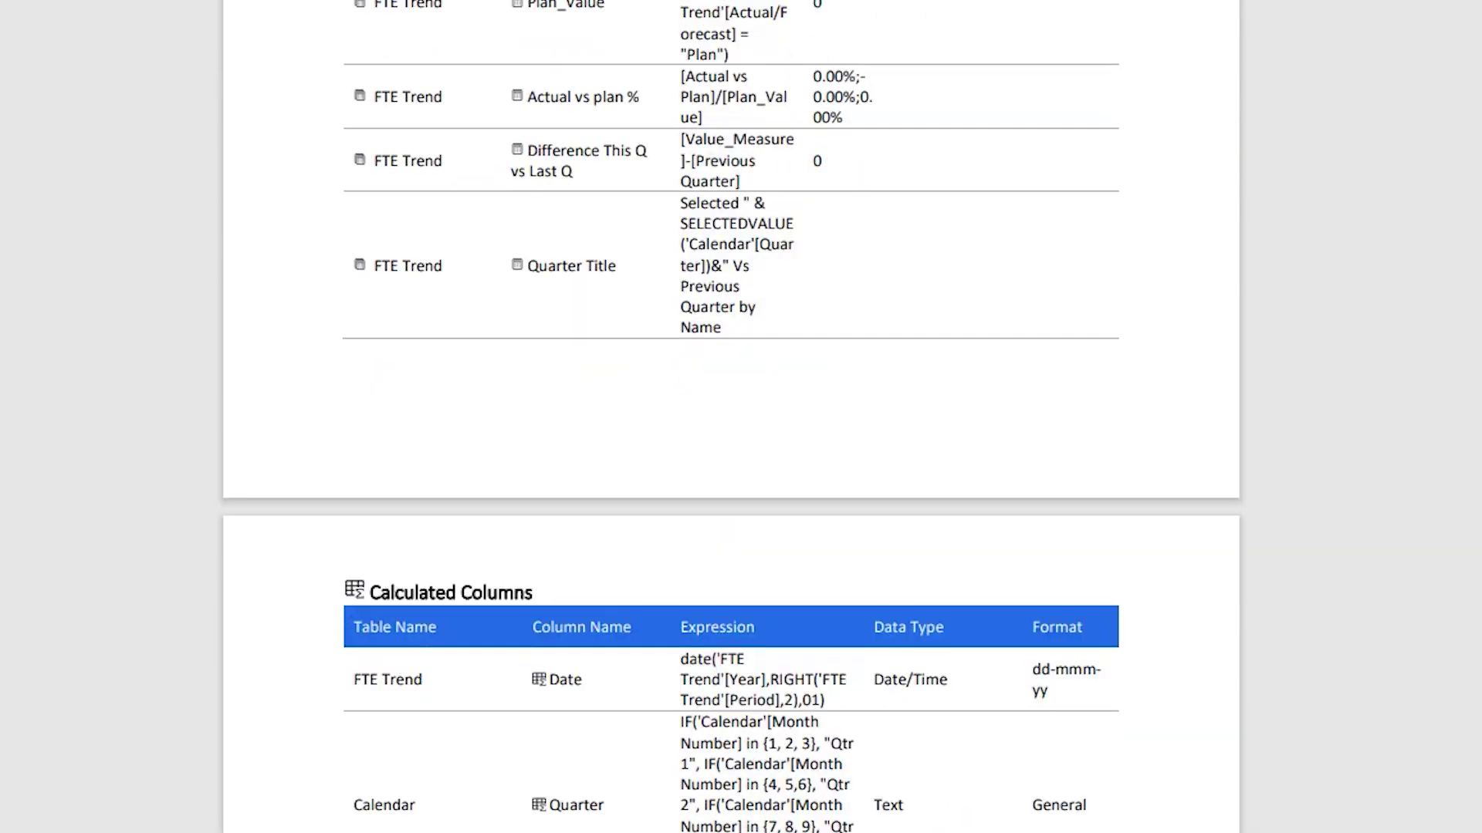
scroll(730, 417, down, 7)
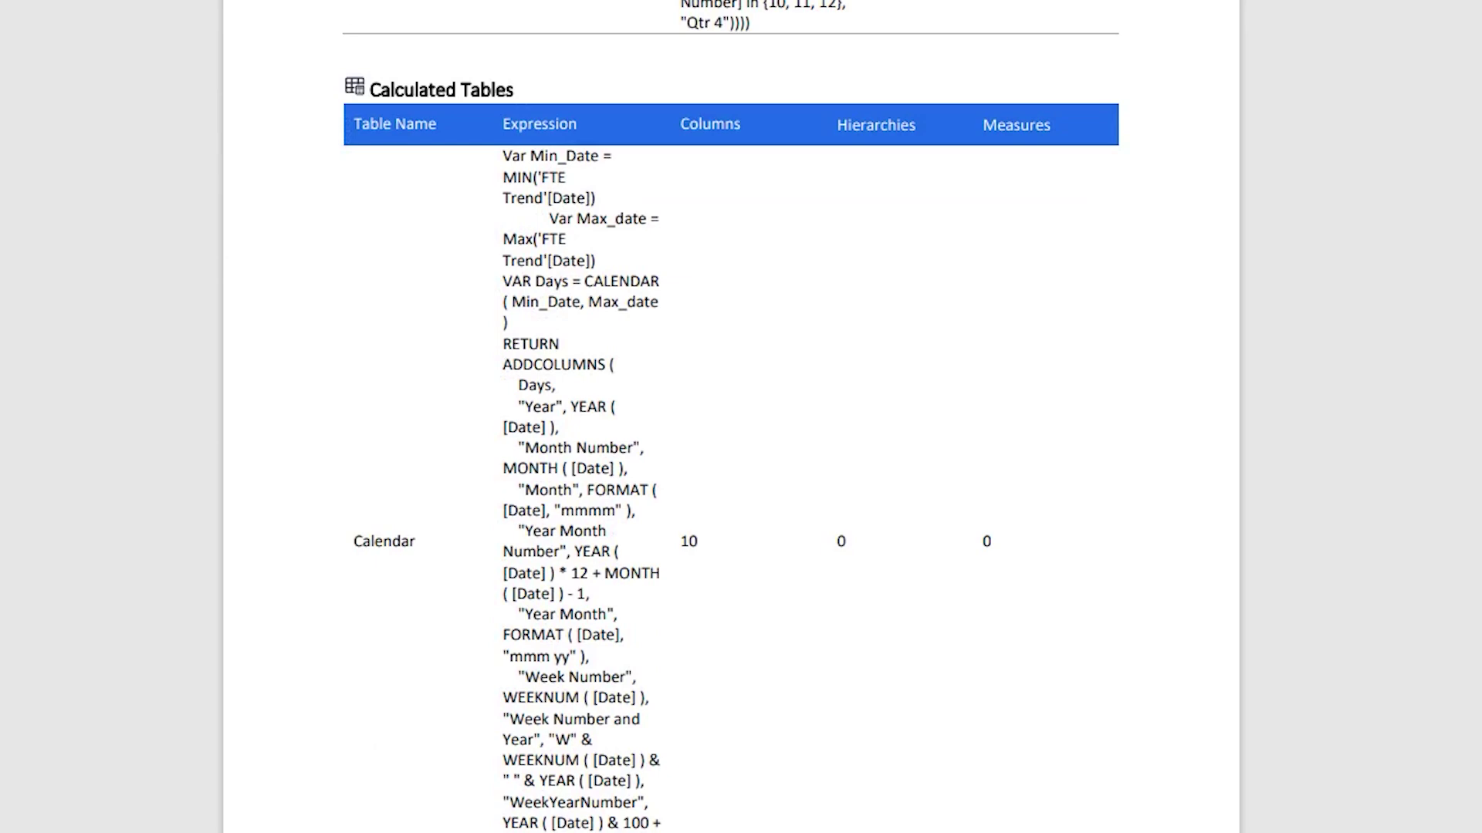
scroll(1105, 679, up, 2)
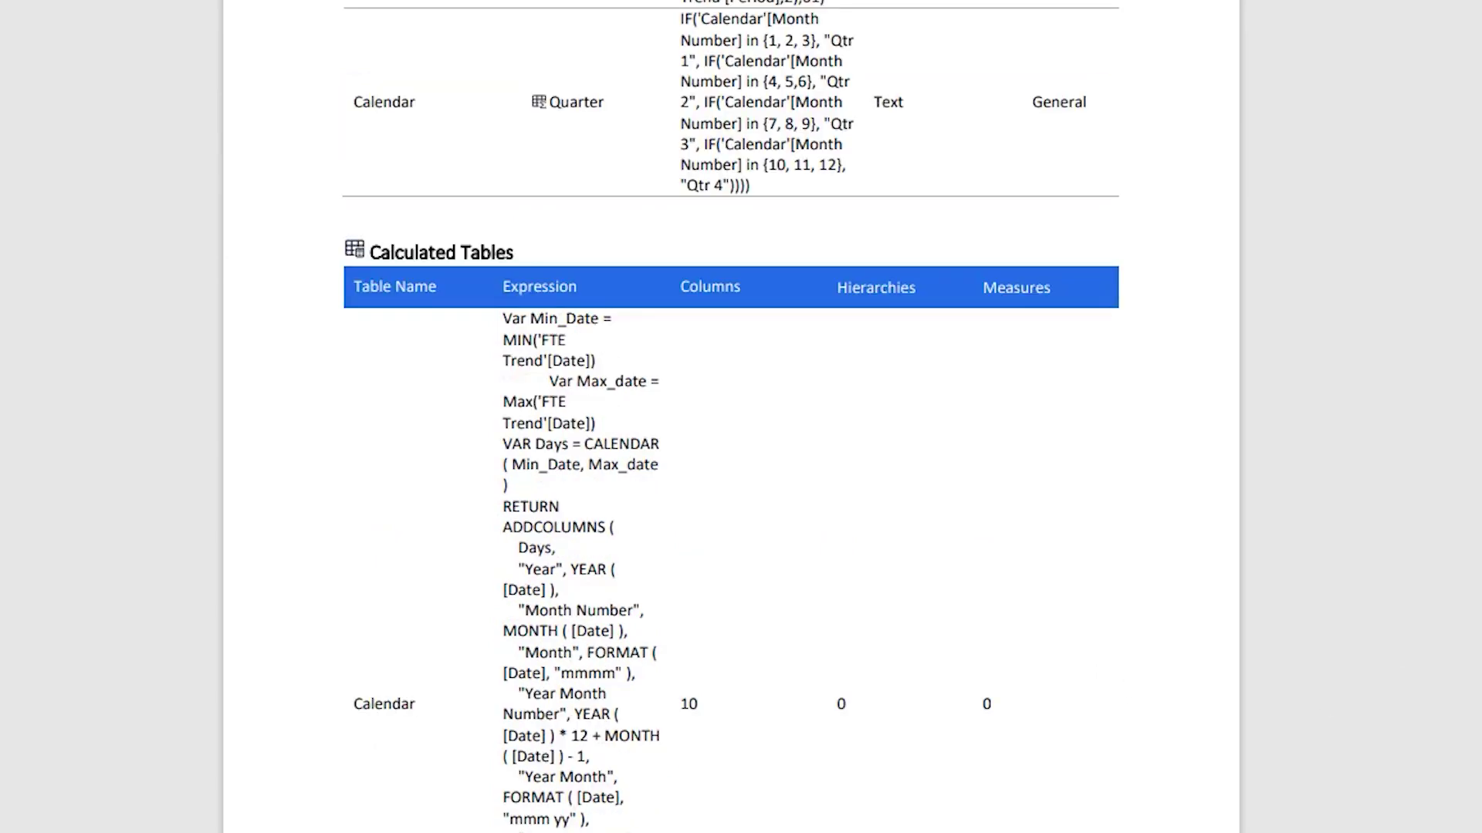
Check the Calculation Groups, KPIs, DAX Query View and Visual Calculations sections, then review the Model Dependencies table.
scroll(730, 417, down, 10)
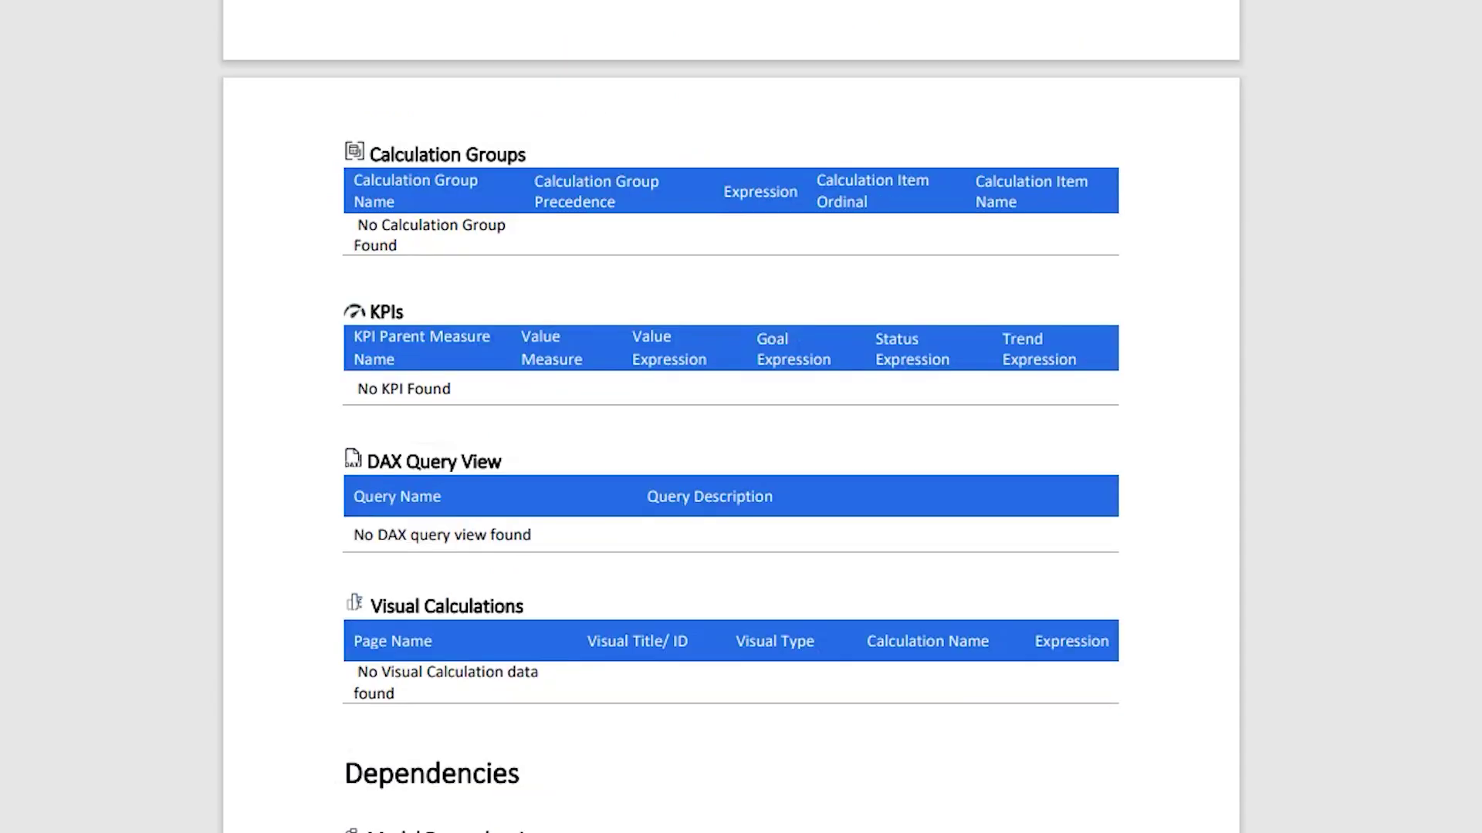
scroll(731, 417, down, 6)
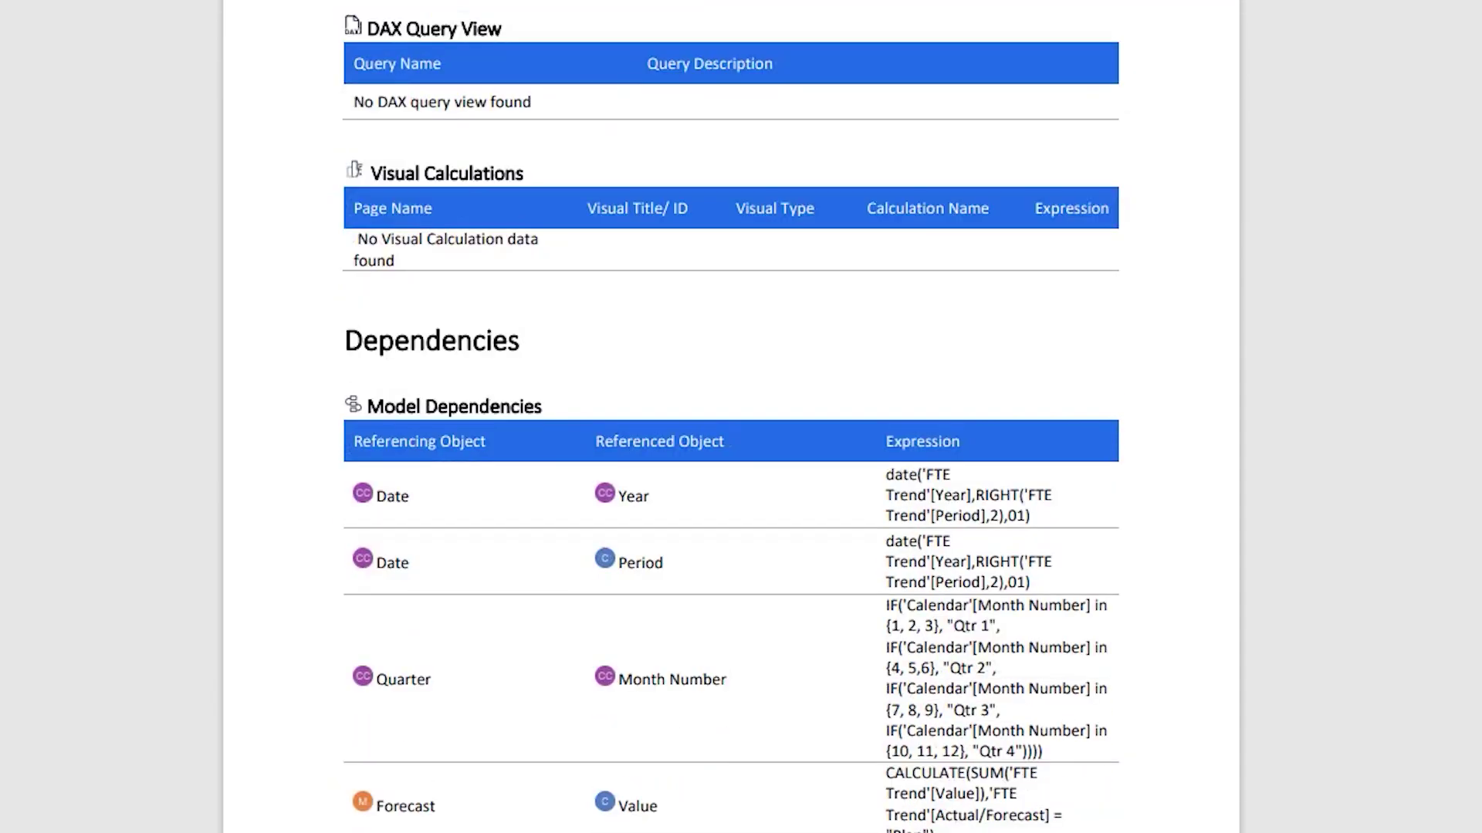
scroll(731, 417, down, 2)
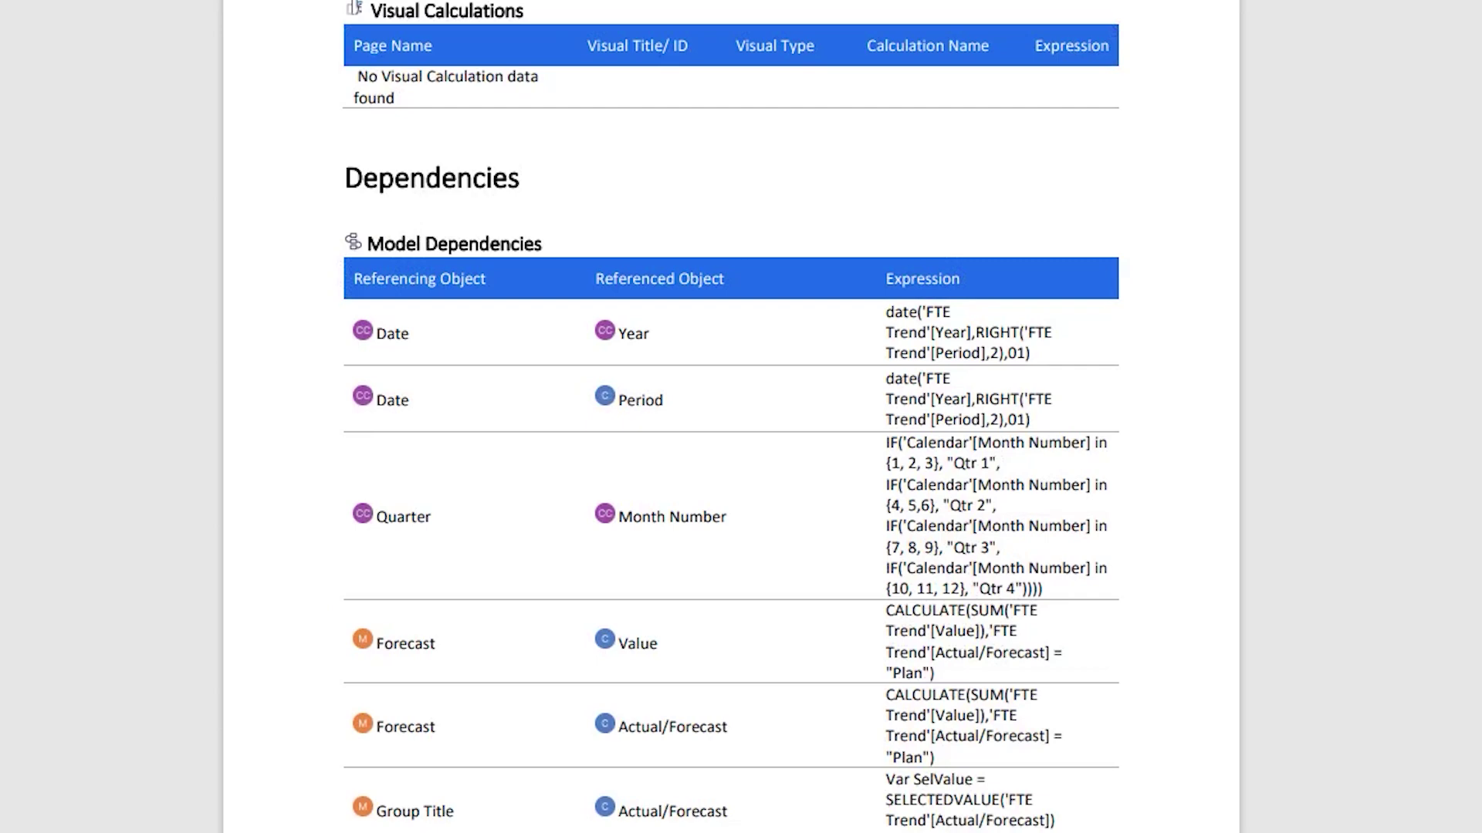
scroll(732, 417, down, 8)
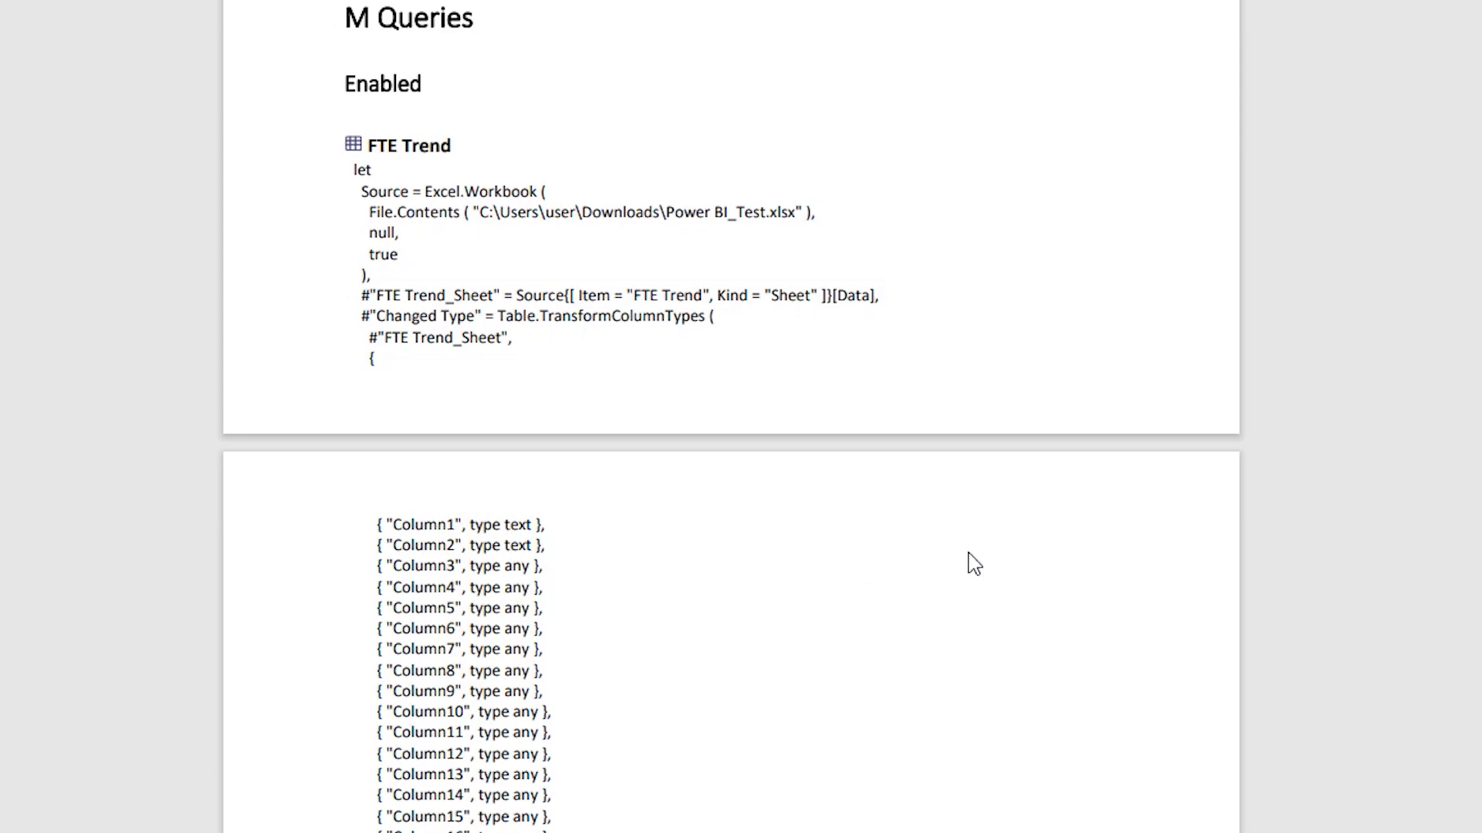
Review the M Queries code, the Roles section's row and object level security, and the report's Info section.
scroll(731, 417, down, 15)
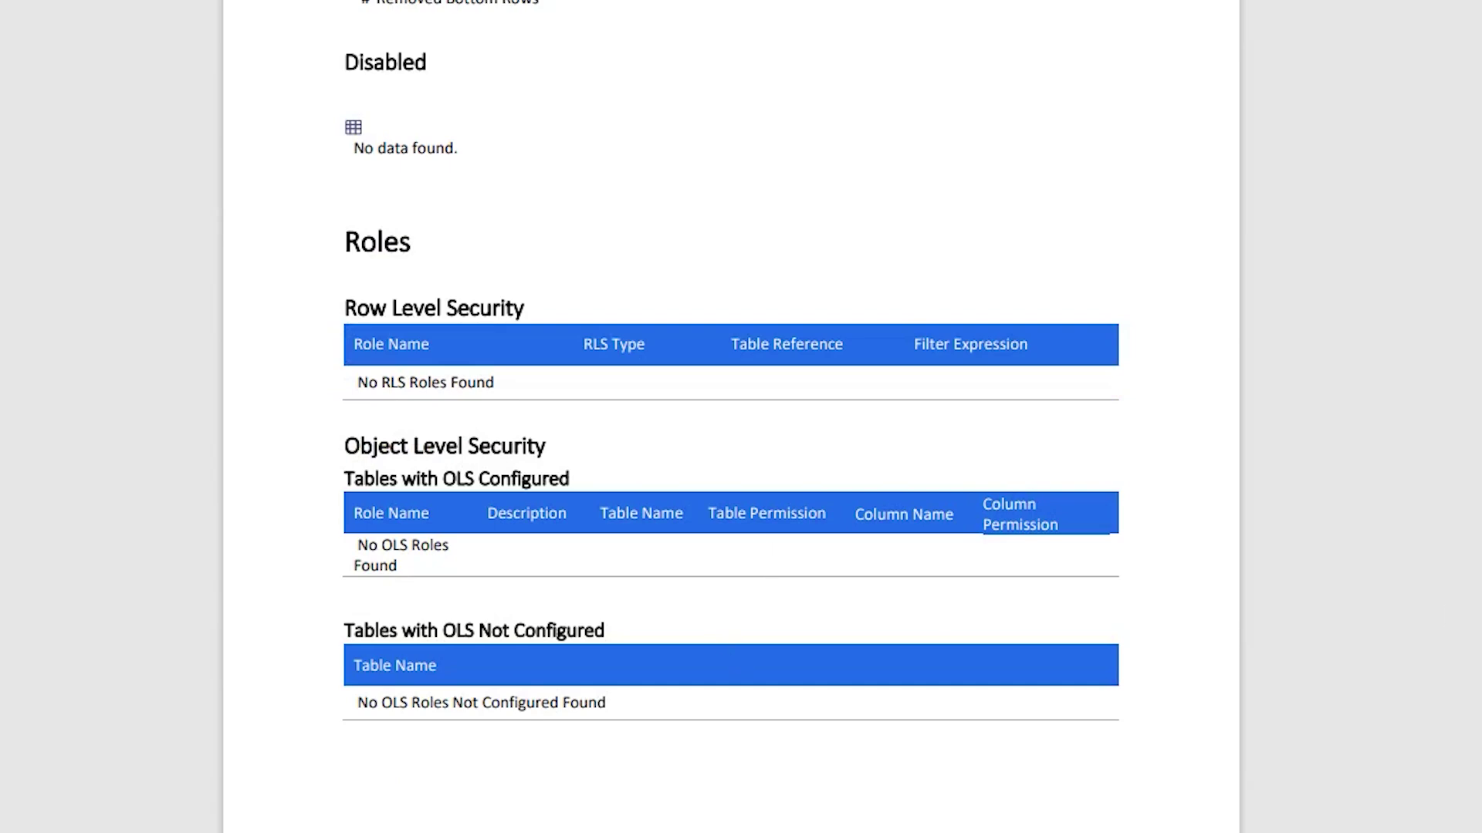
scroll(731, 416, down, 10)
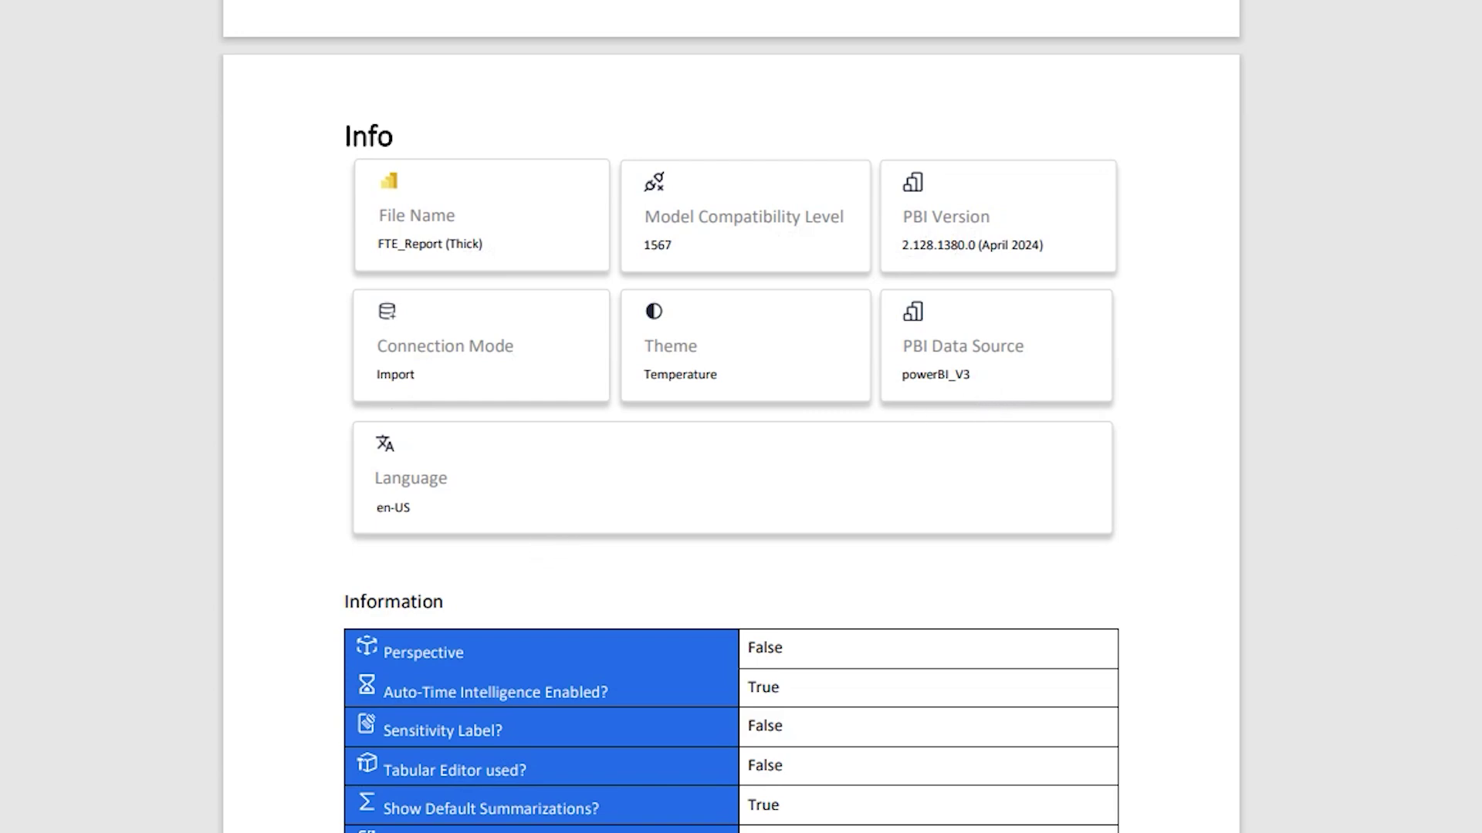
scroll(465, 405, down, 4)
scroll(414, 369, down, 3)
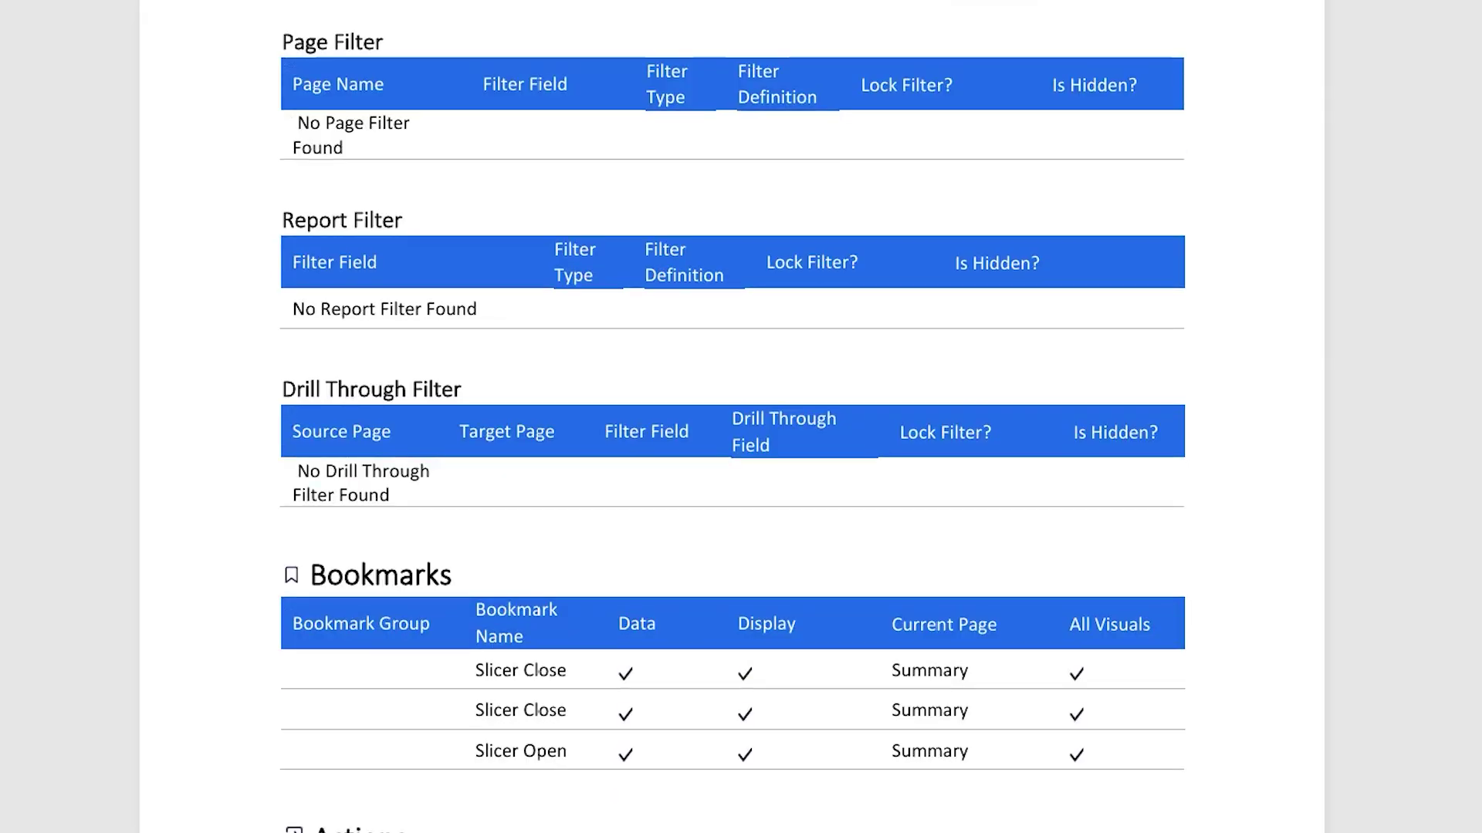
Skim the document again, covering the table of contents, page and visual details, filters, Semantic Model columns, Data Sources and Relationships.
scroll(732, 417, down, 13)
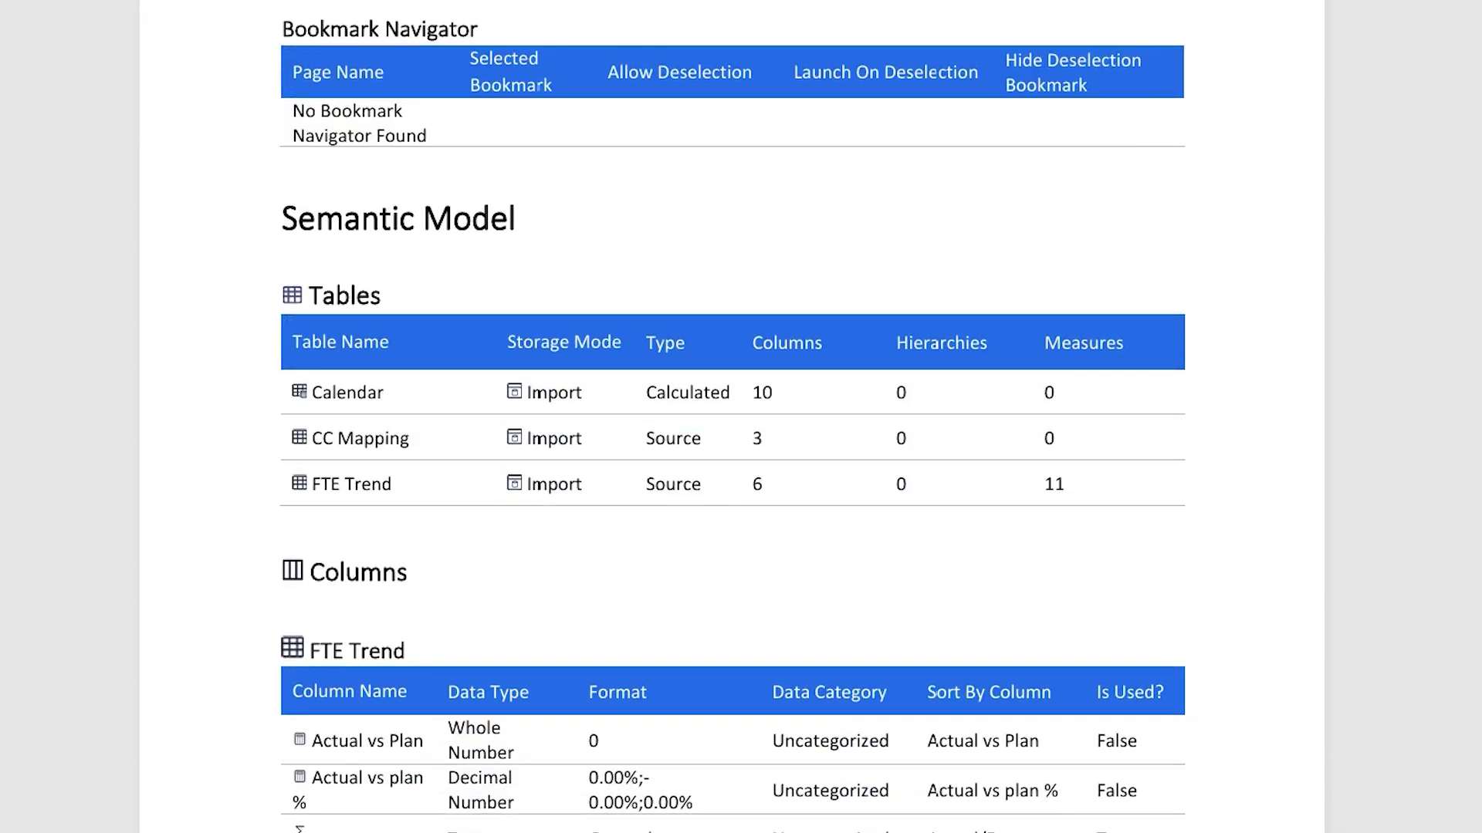
scroll(731, 417, down, 20)
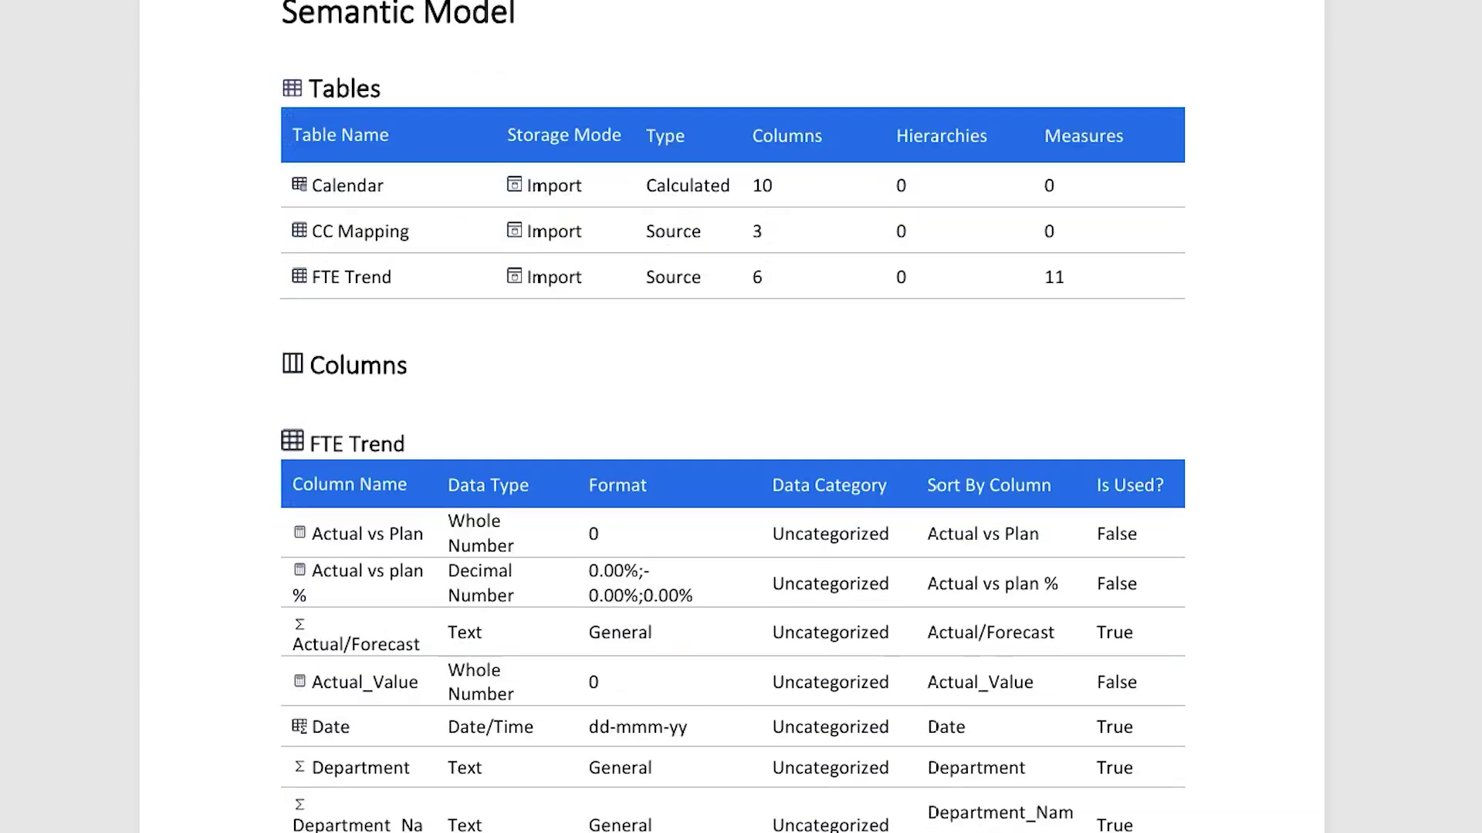
scroll(731, 417, down, 20)
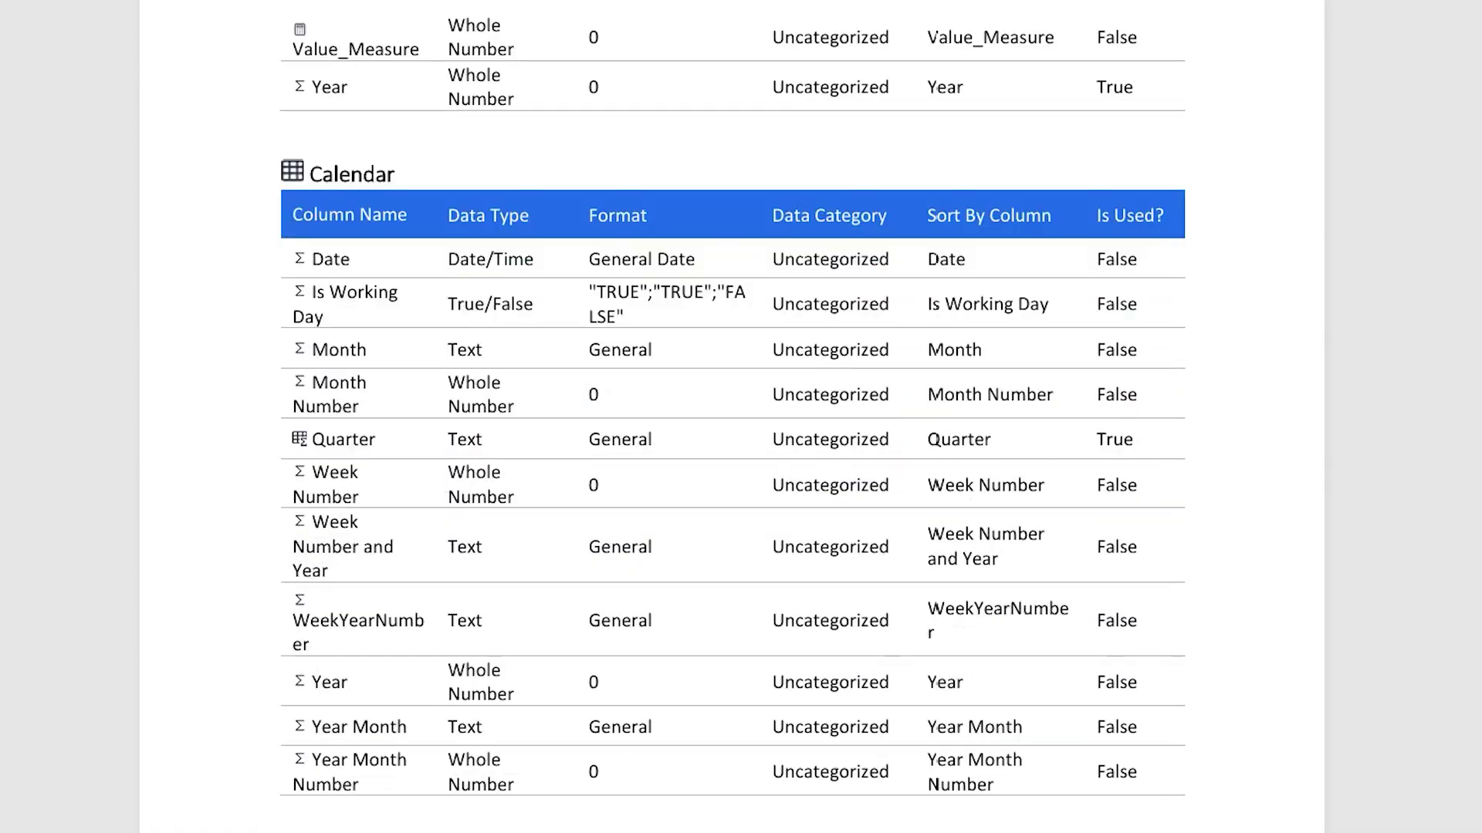
scroll(732, 416, down, 20)
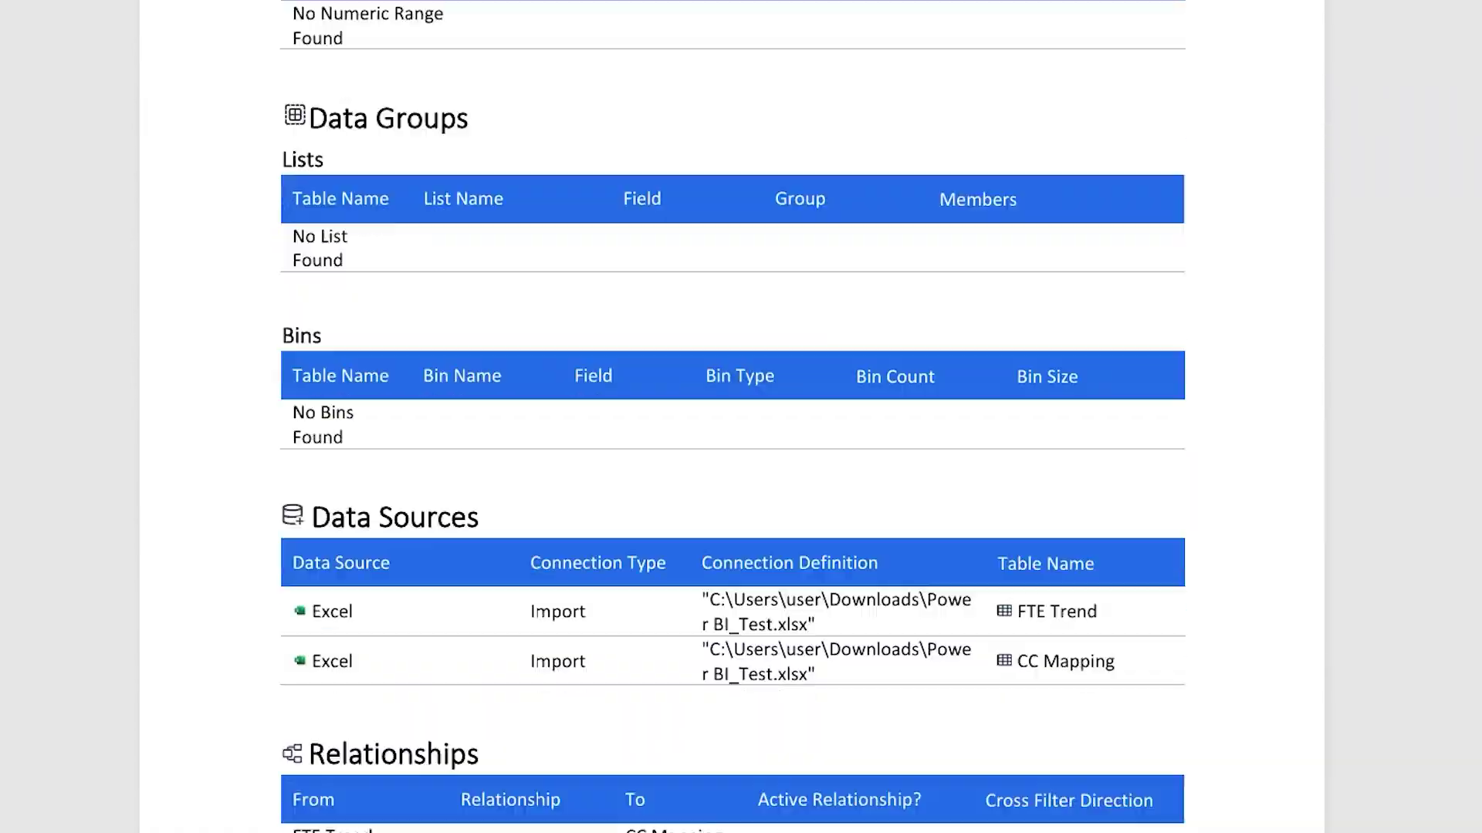
scroll(732, 417, down, 6)
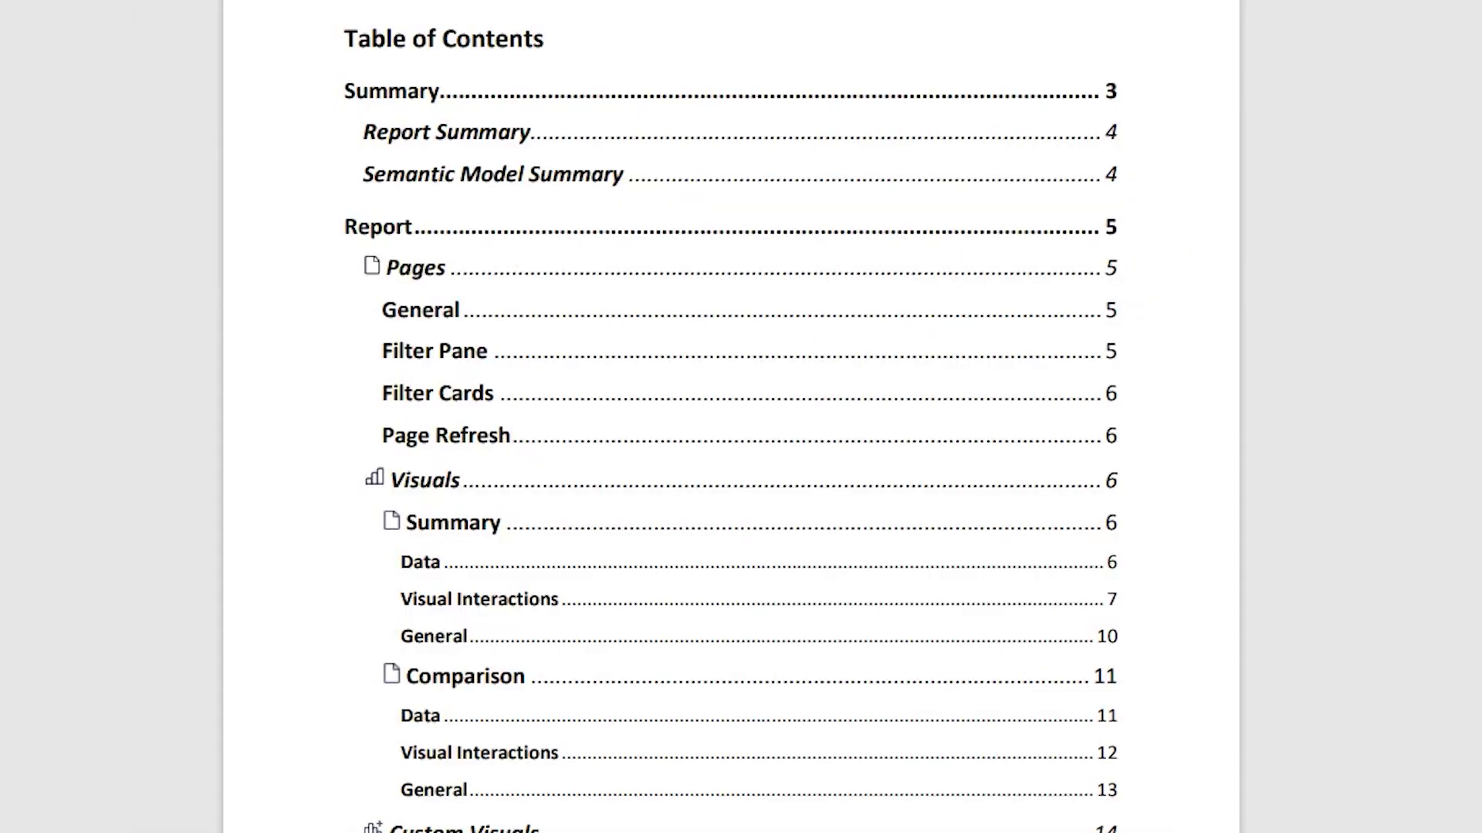
scroll(732, 416, down, 15)
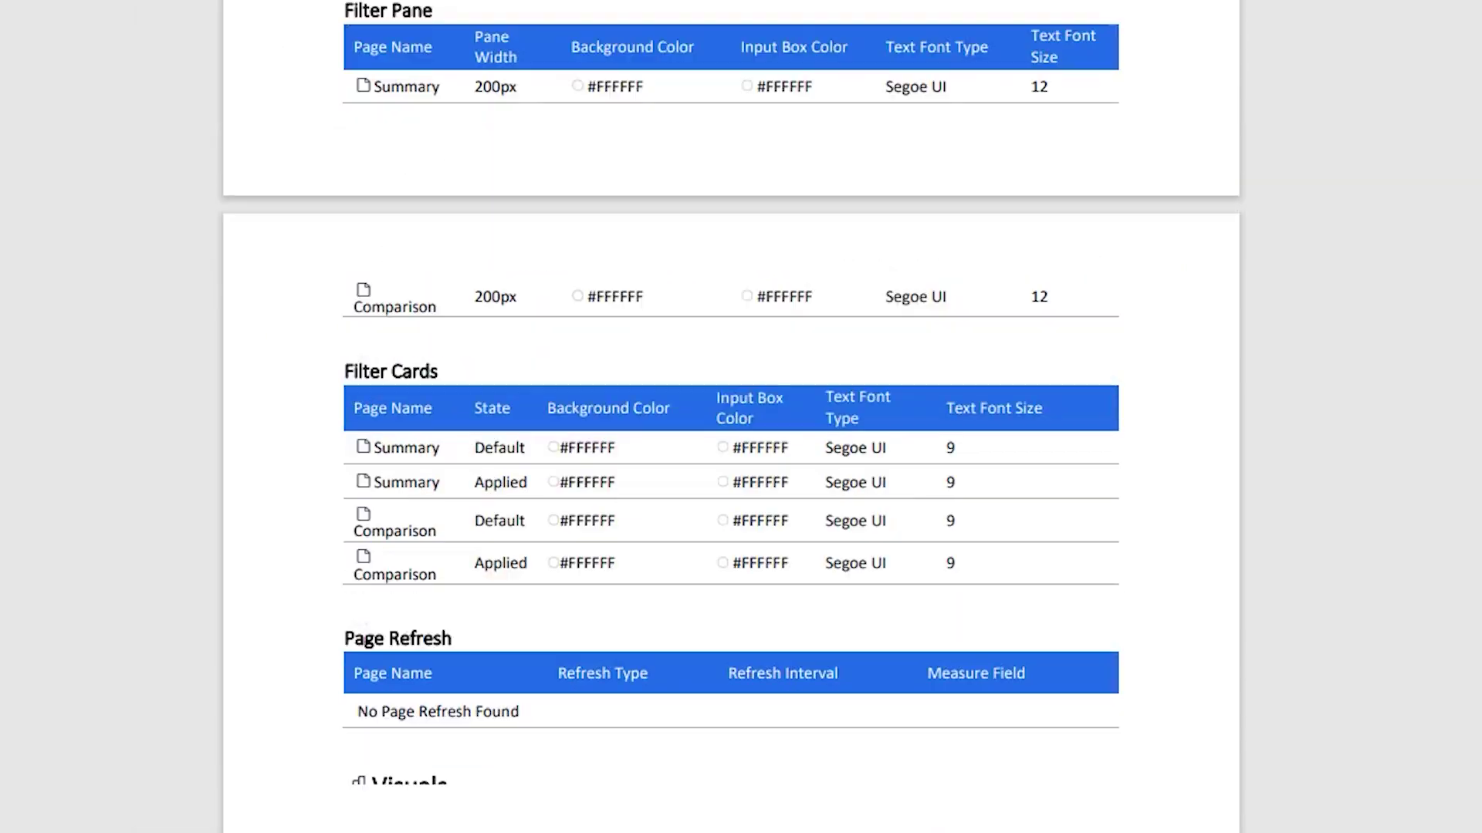
scroll(731, 417, down, 15)
scroll(731, 417, down, 20)
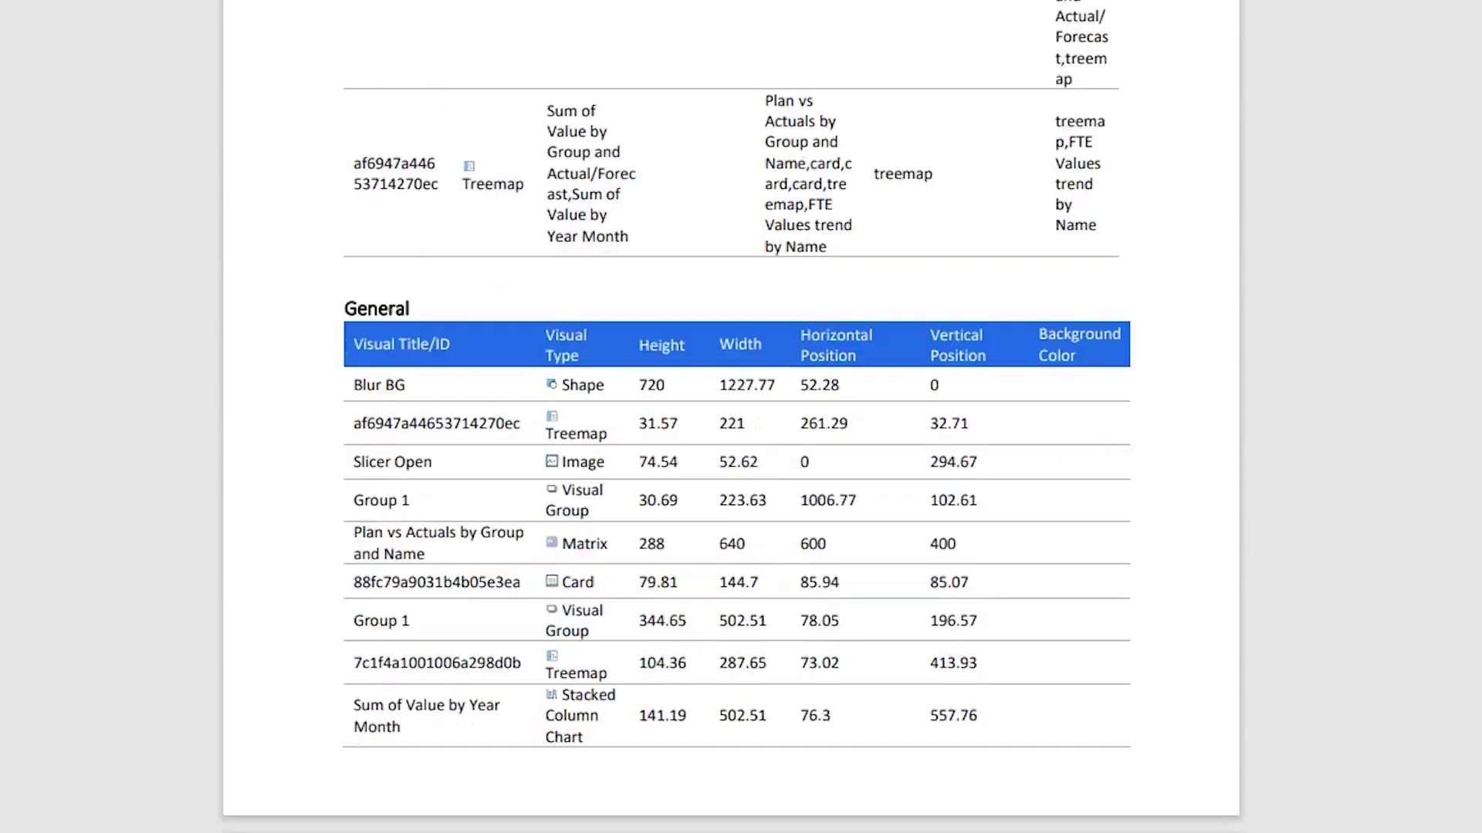
scroll(731, 416, up, 20)
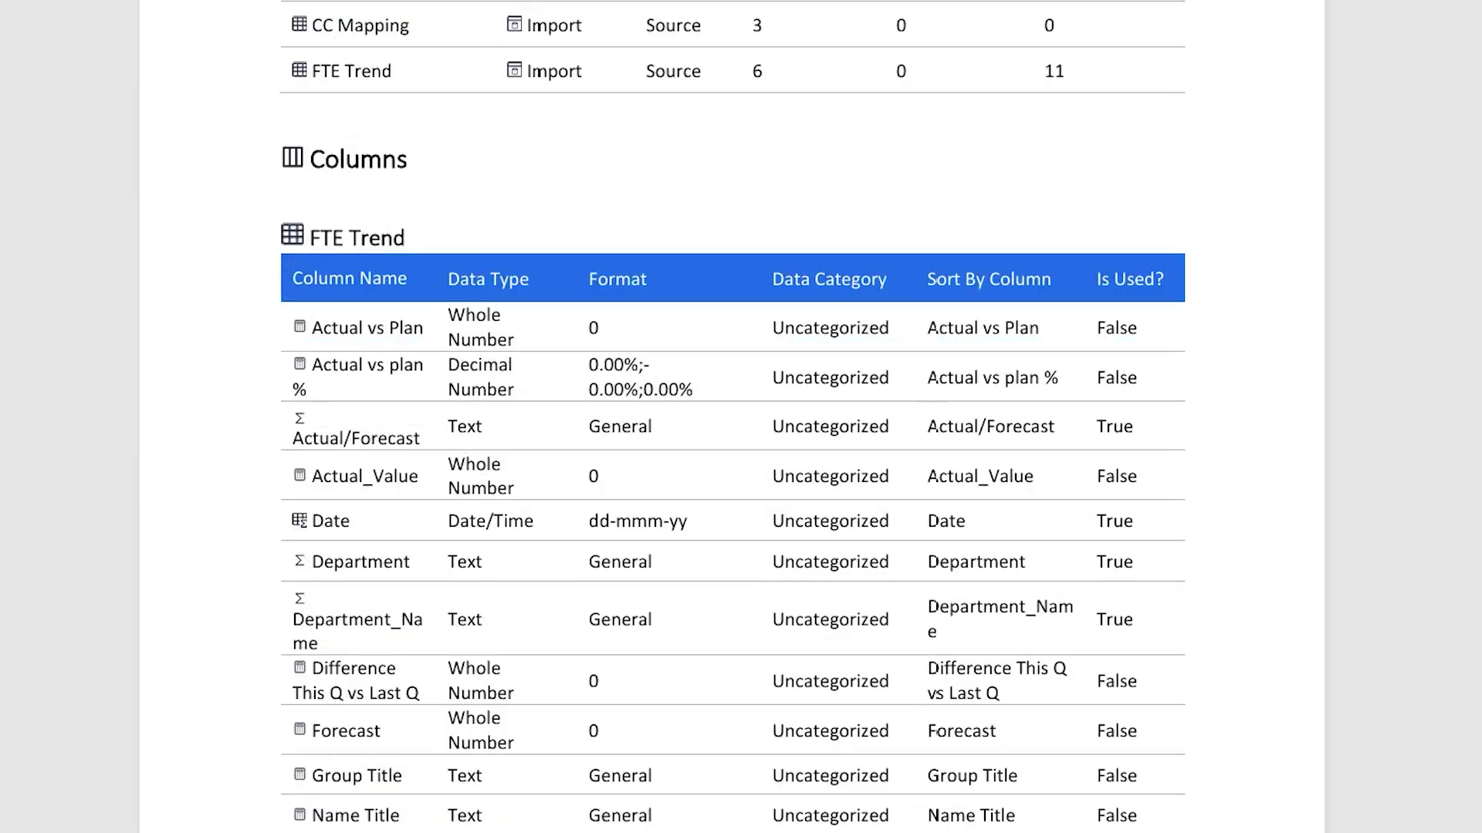
scroll(731, 417, down, 15)
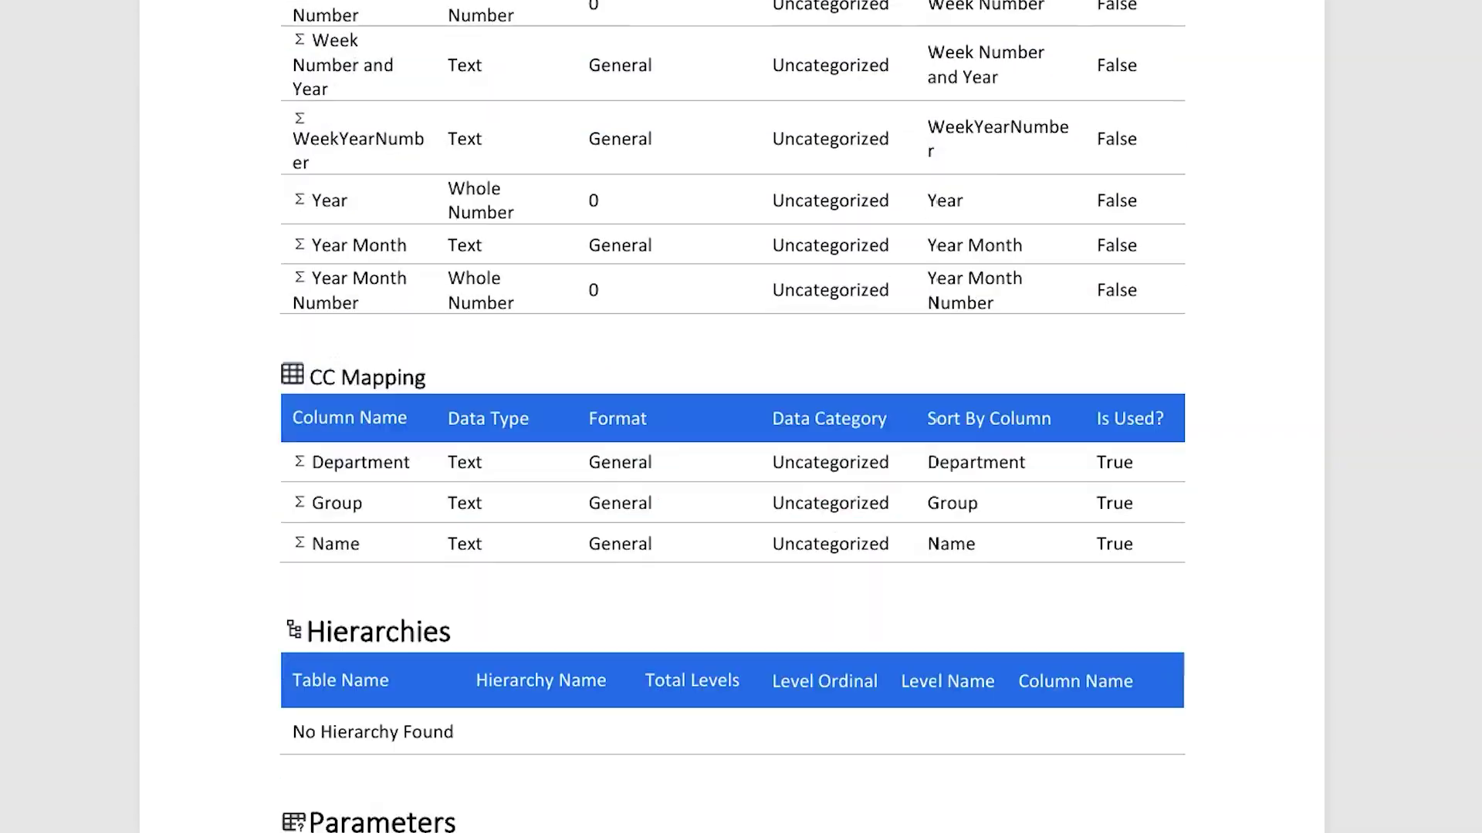
scroll(731, 417, down, 20)
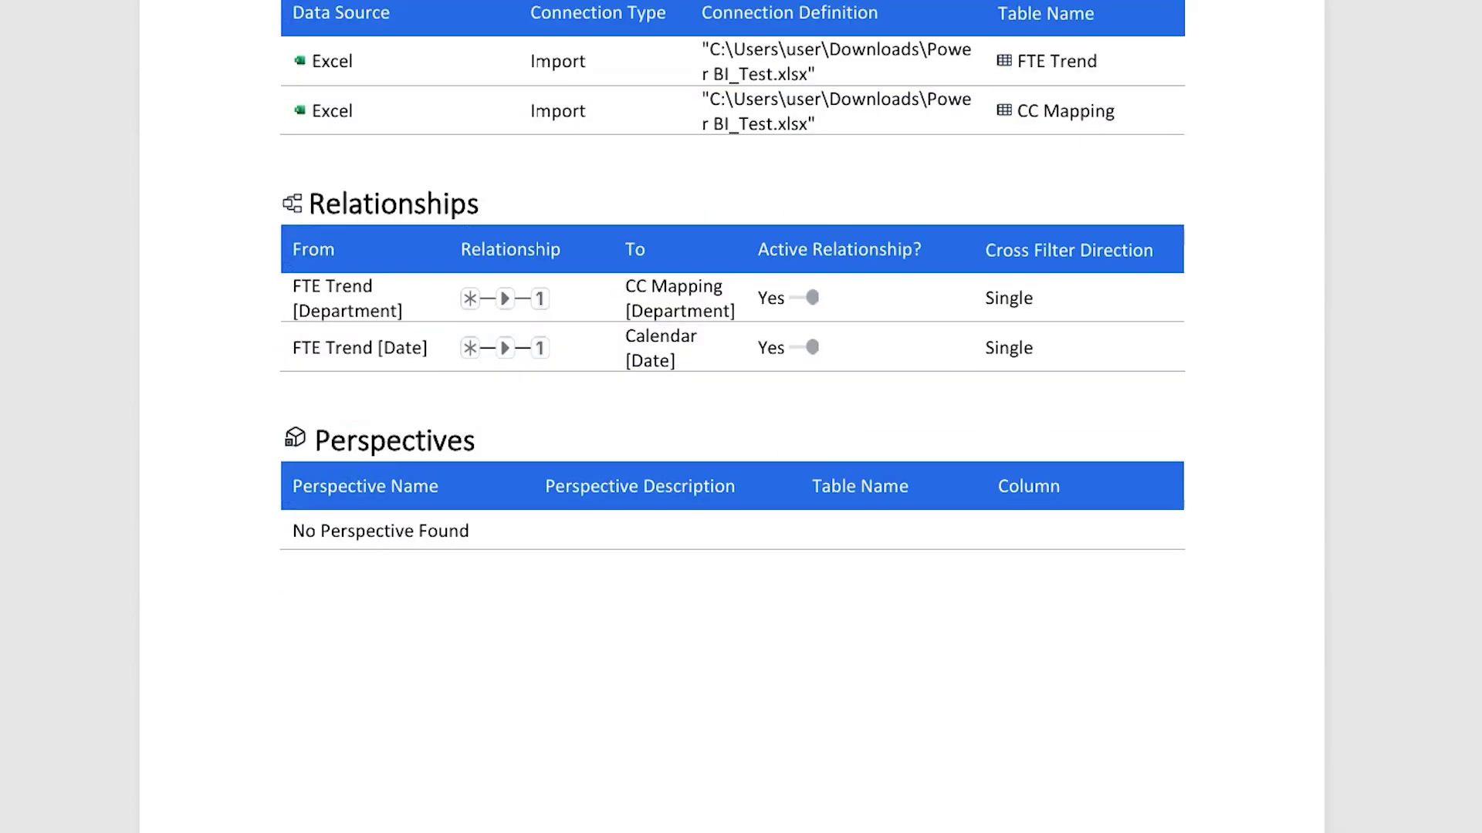